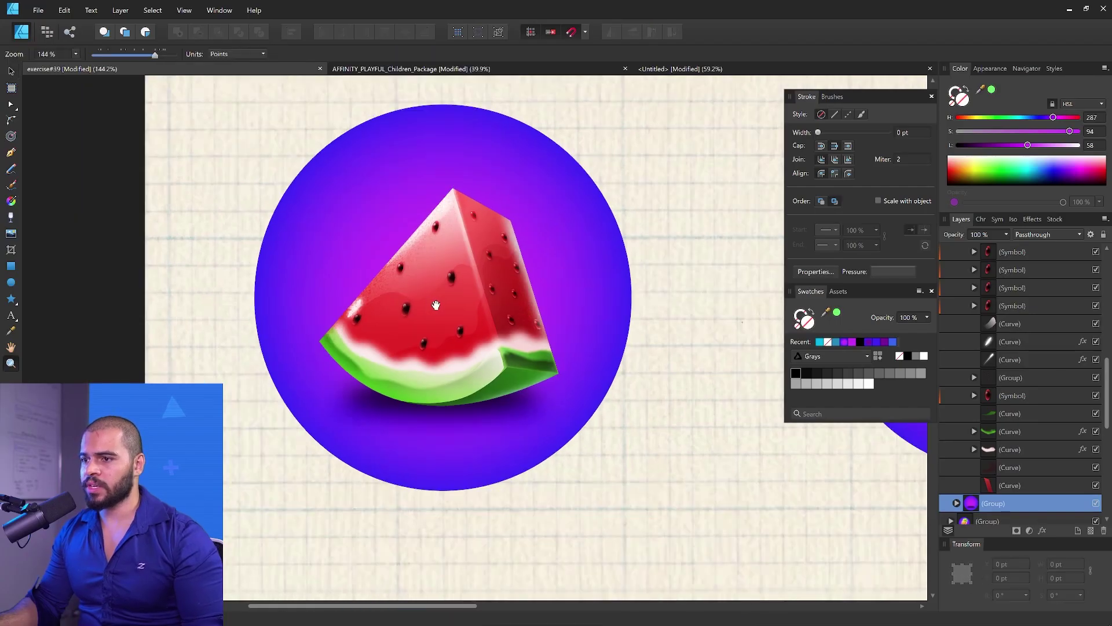
Step: Select the watermelon's main curve inside the Layer2 group and collapse its contents in the layer list
drag(479, 288, 409, 318)
drag(278, 313, 363, 313)
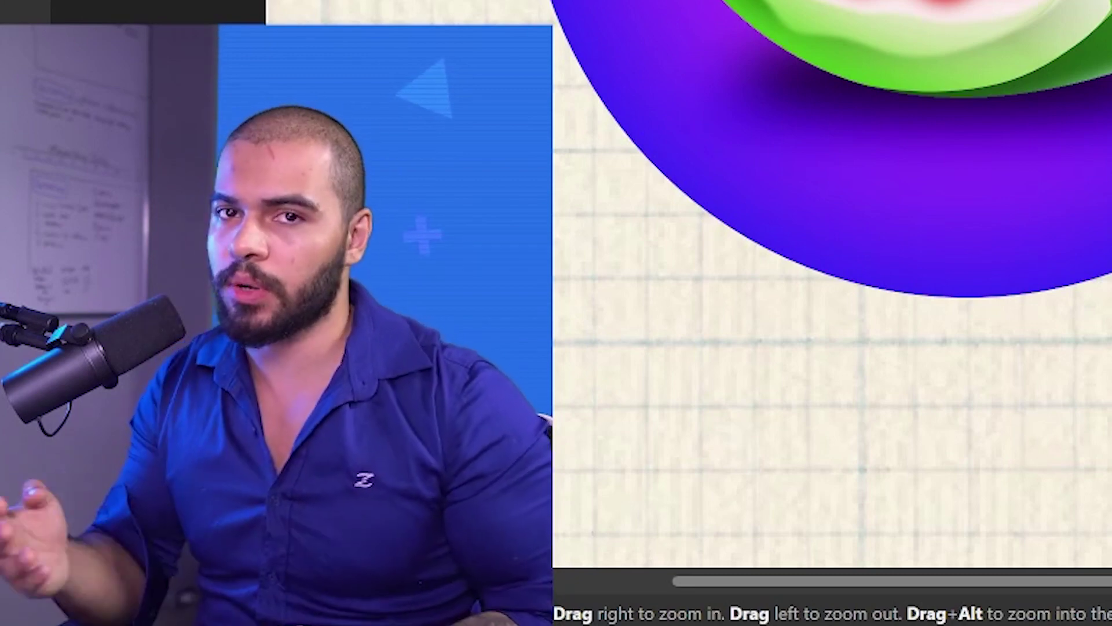
drag(356, 353, 429, 378)
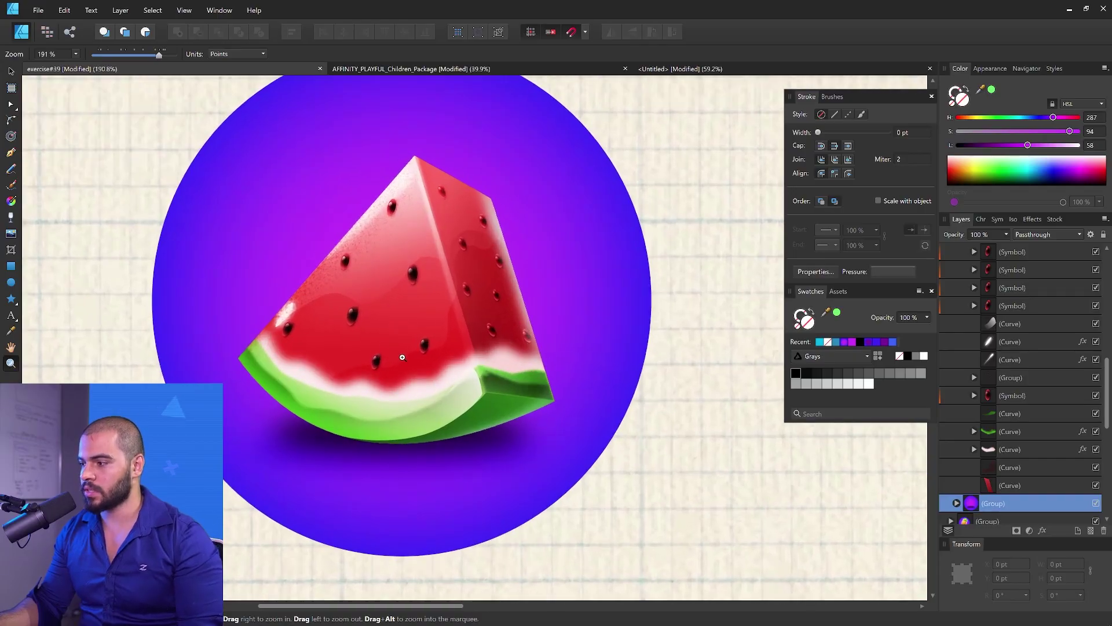
scroll(1036, 389, up, 4)
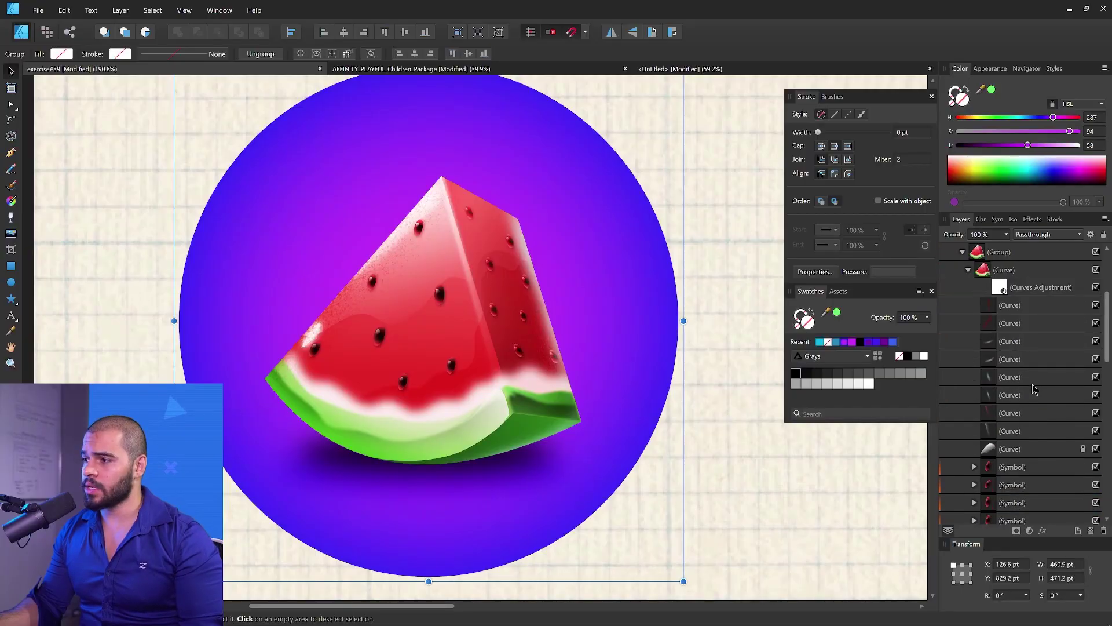
scroll(1035, 390, up, 3)
click(1011, 399)
click(968, 396)
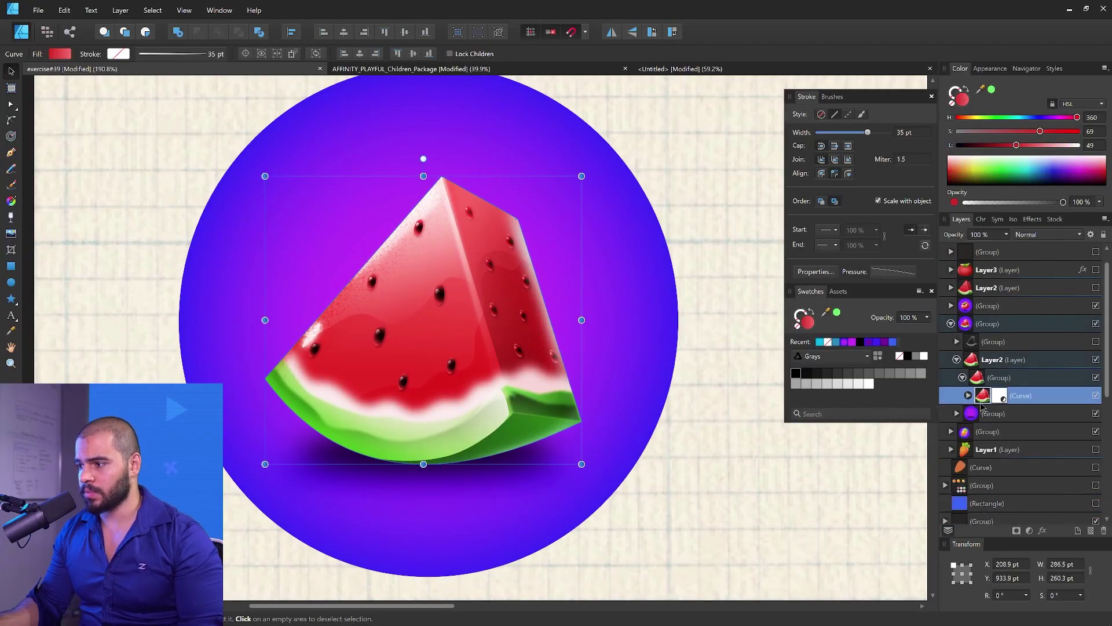
Step: Review the PDF, SVG and EPS options in the export settings, then close them without exporting
click(38, 10)
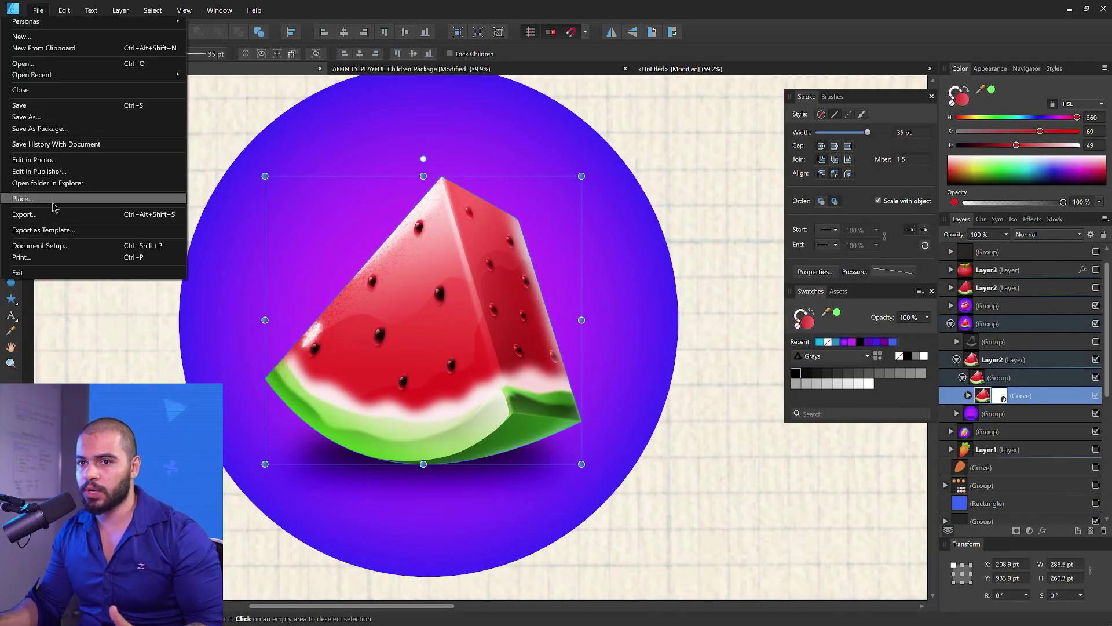
click(284, 268)
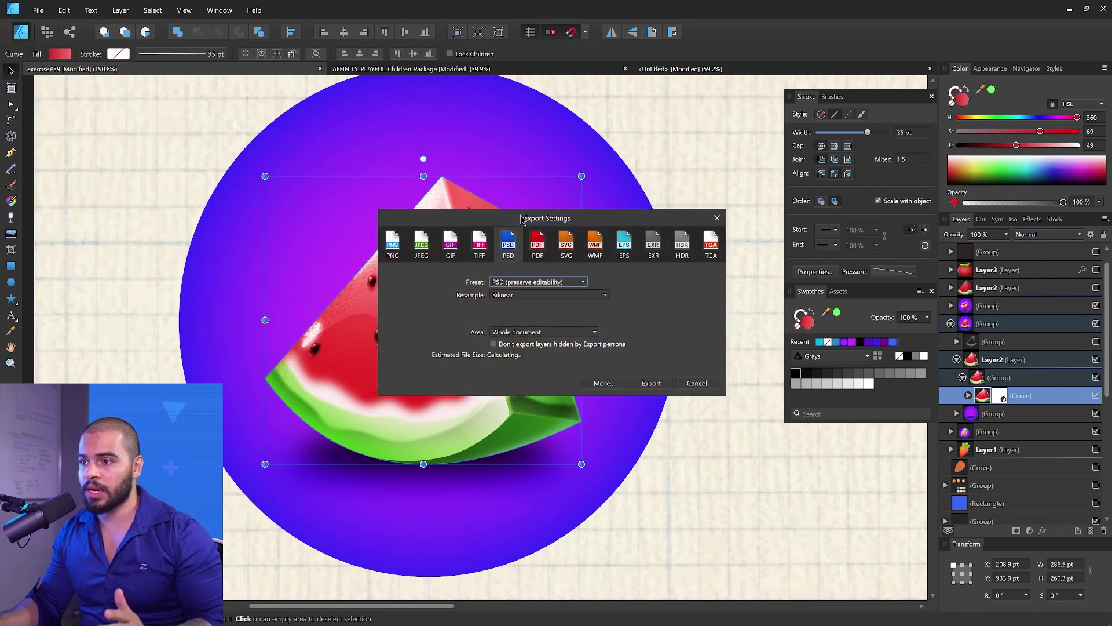
drag(522, 219, 484, 251)
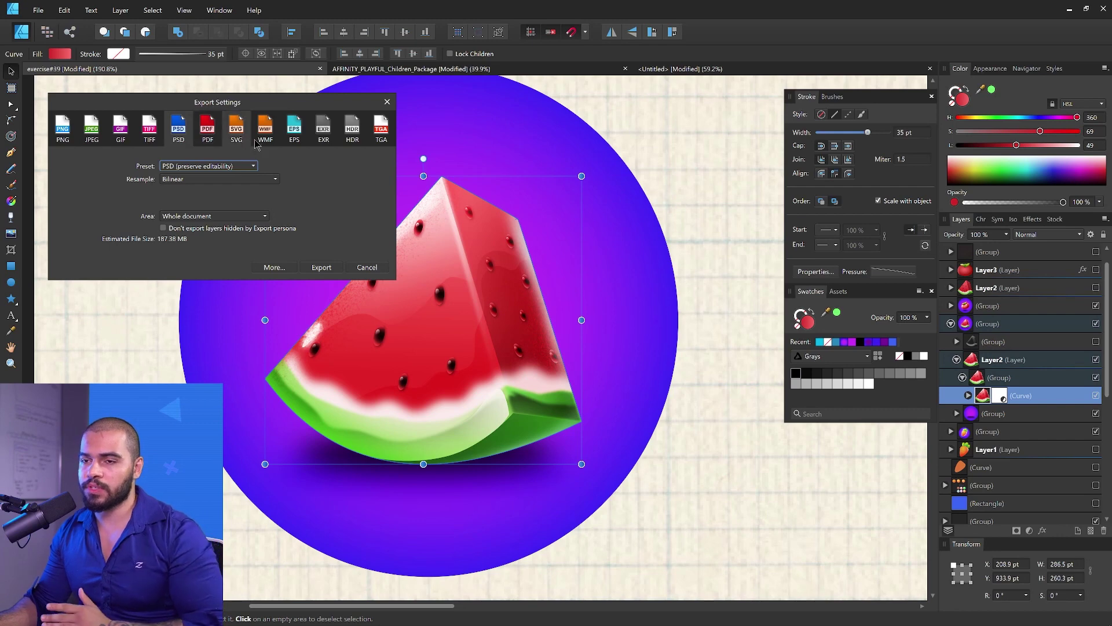
drag(275, 106, 756, 134)
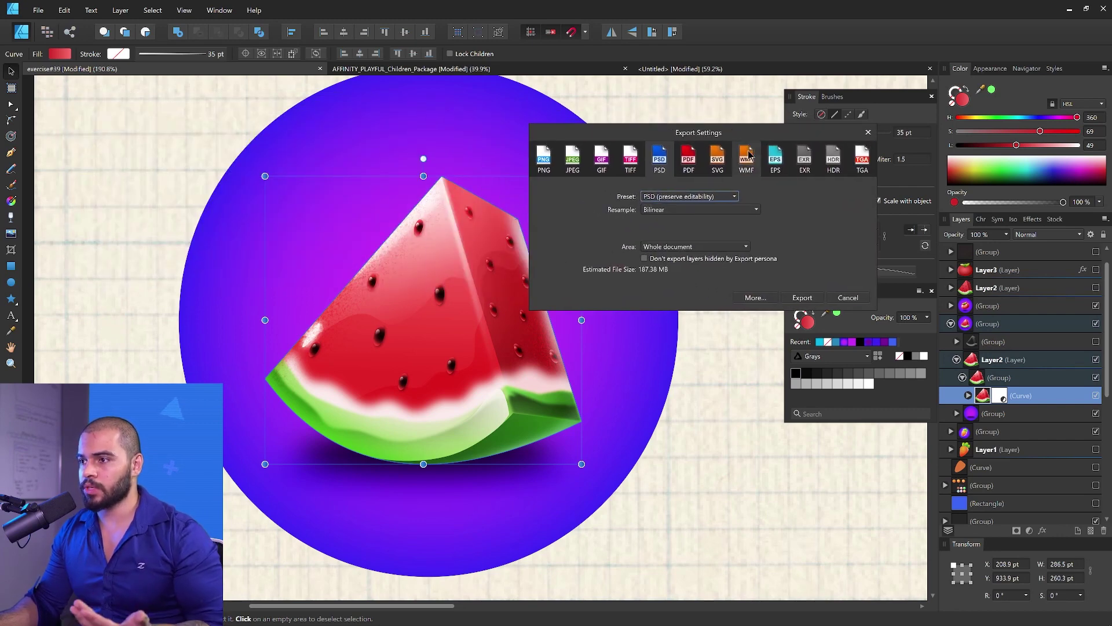
click(697, 170)
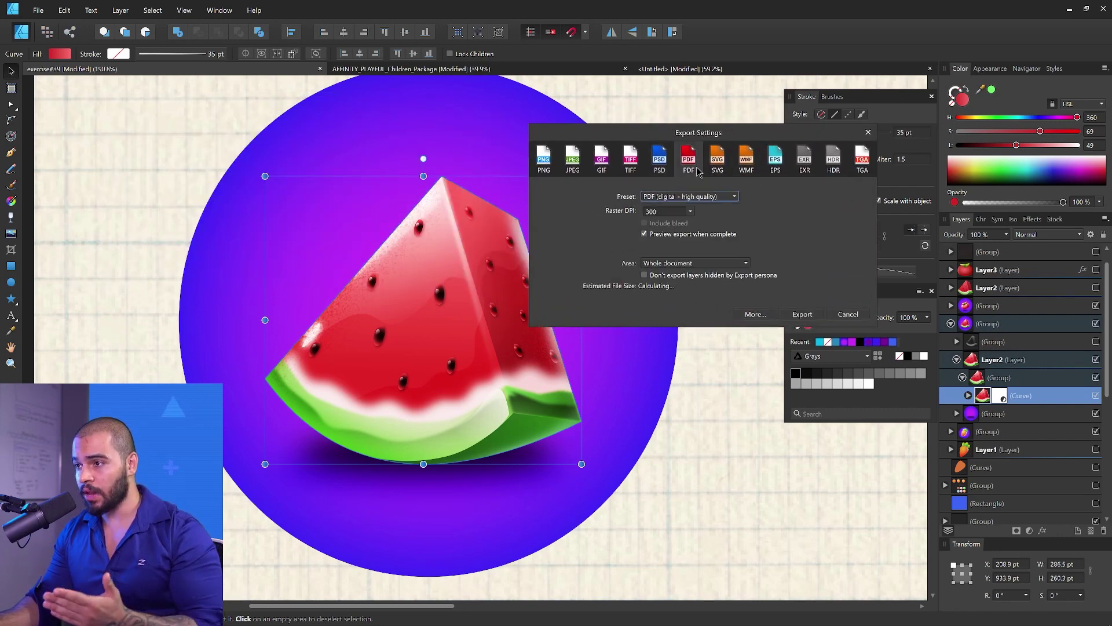
click(714, 163)
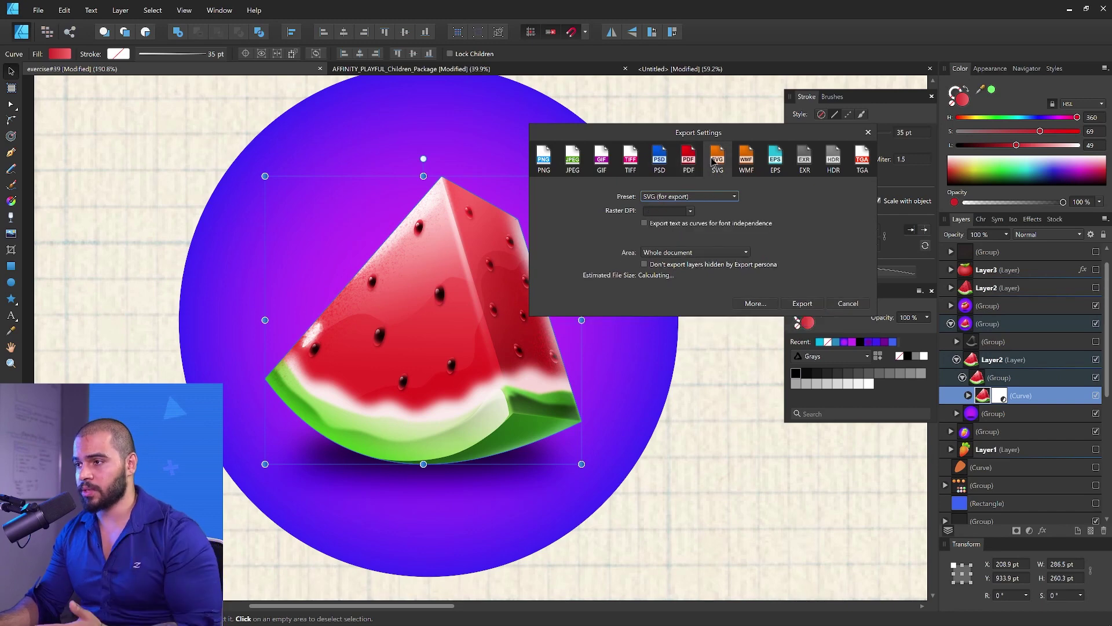
click(777, 164)
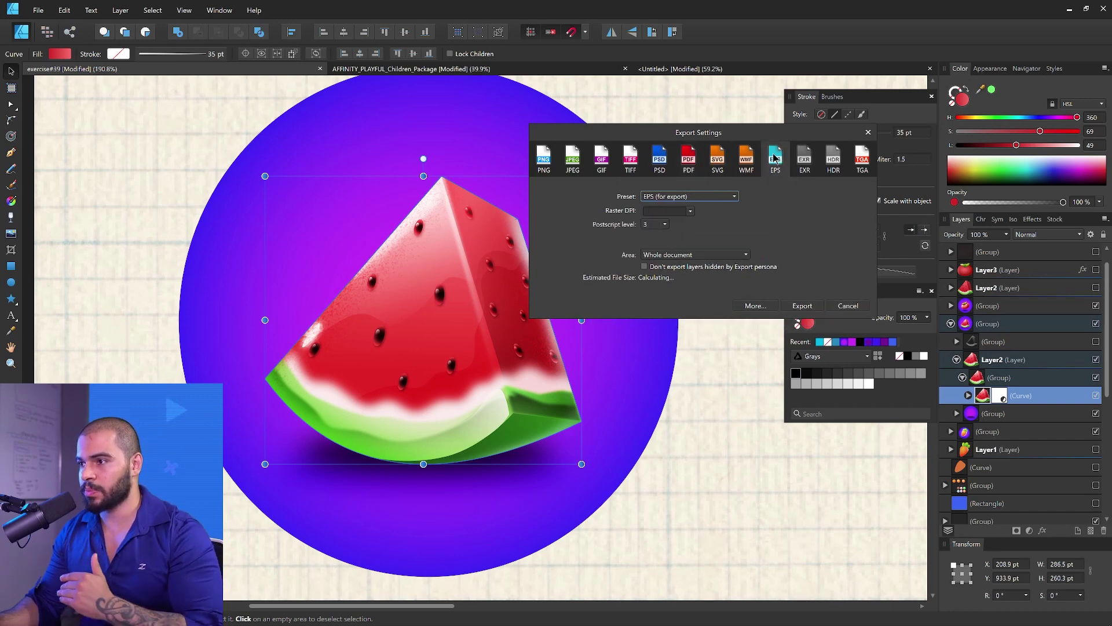
click(722, 159)
click(695, 162)
click(710, 163)
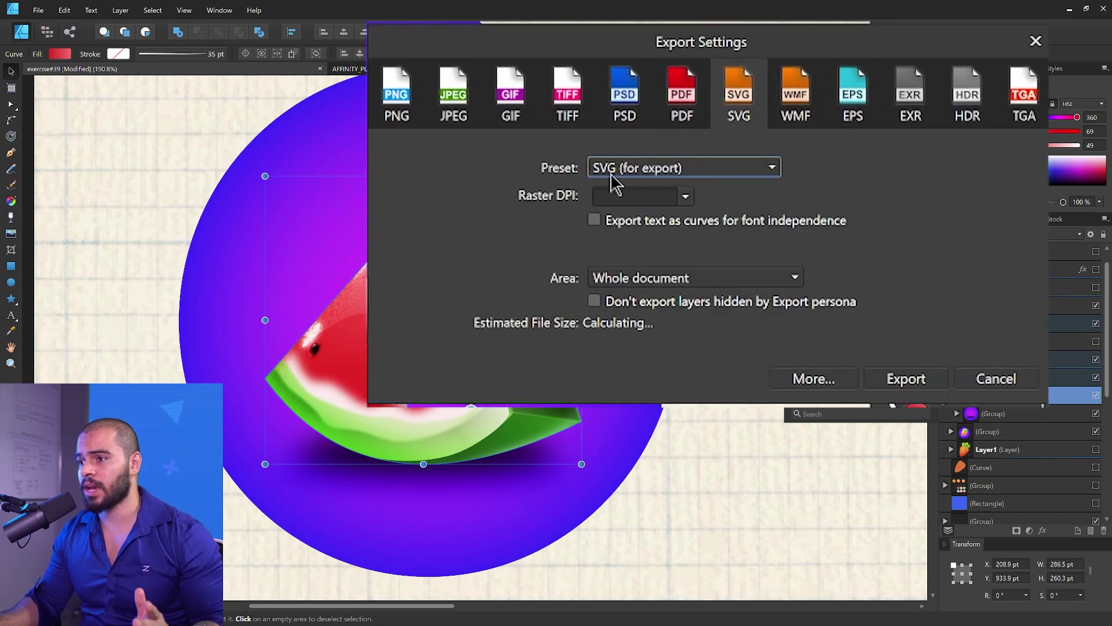
click(997, 378)
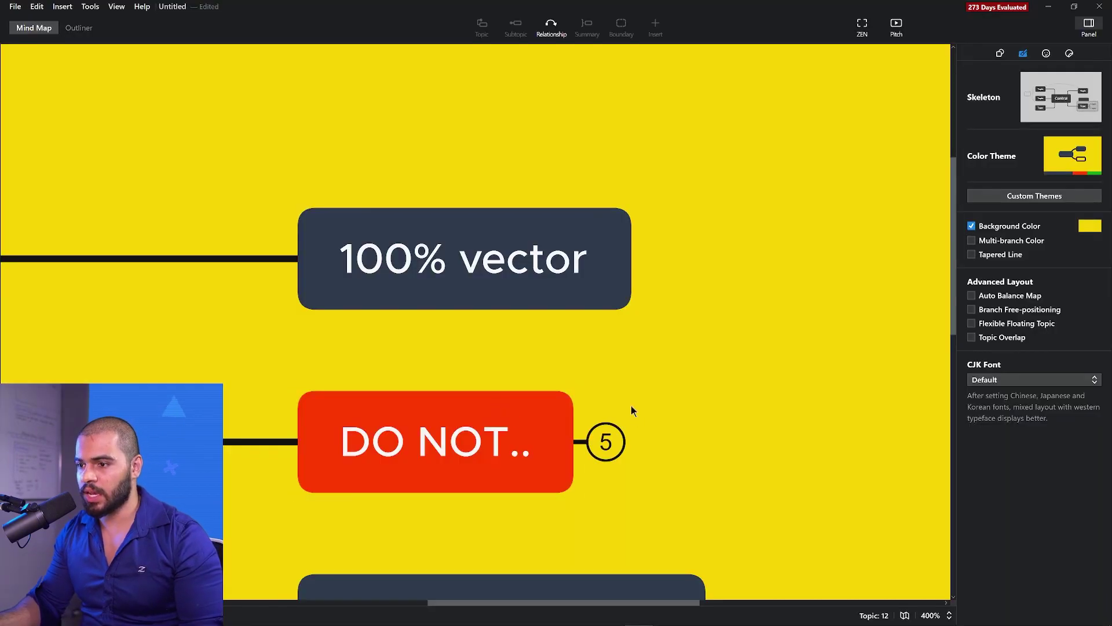
Step: Expand the "DO NOT.." topic in the mind map to show its five subtopics
scroll(631, 405, down, 1)
scroll(527, 356, down, 1)
drag(627, 351, 600, 305)
click(505, 286)
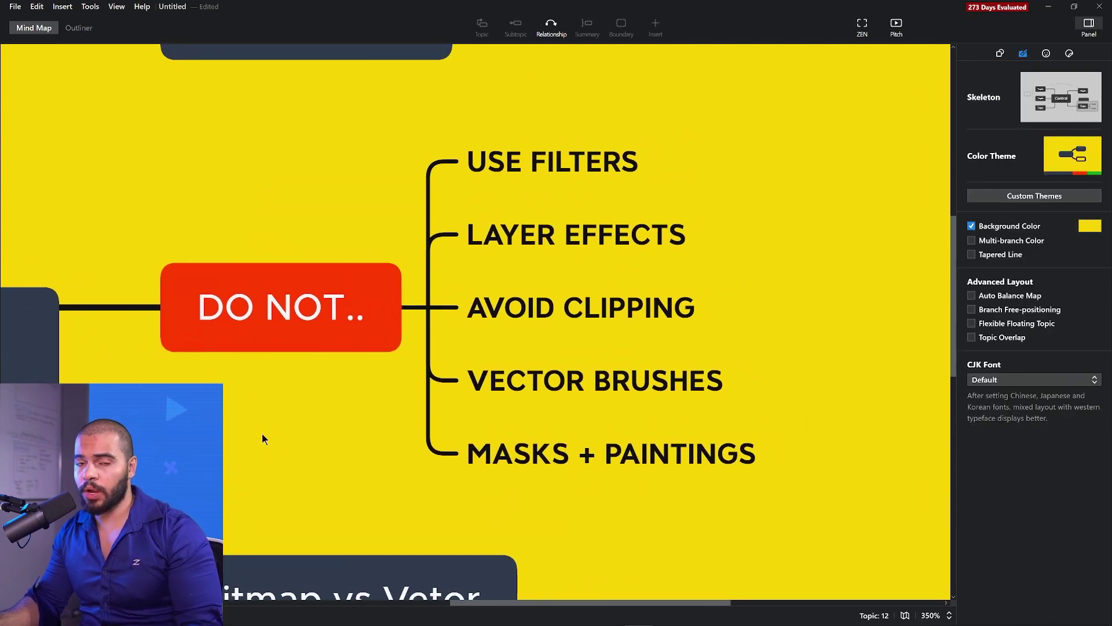
drag(257, 431, 249, 428)
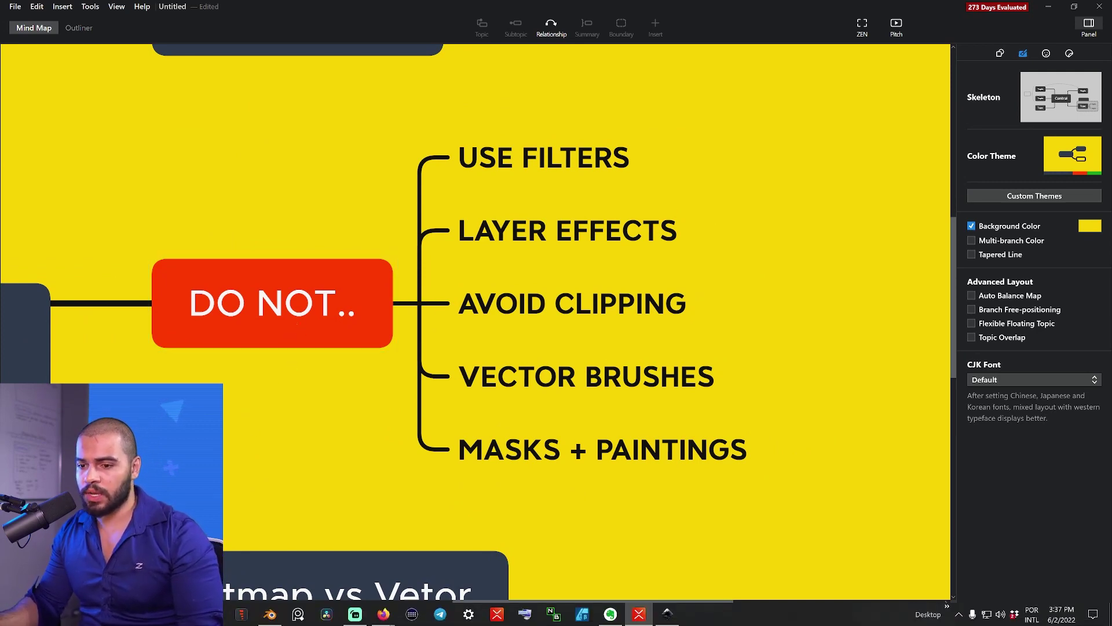
Step: Open Layer2.svg from the AFFINITY_VS_ILLUSTRATOR folder in Adobe Illustrator and accept the import warning
click(185, 614)
mouse_move(213, 614)
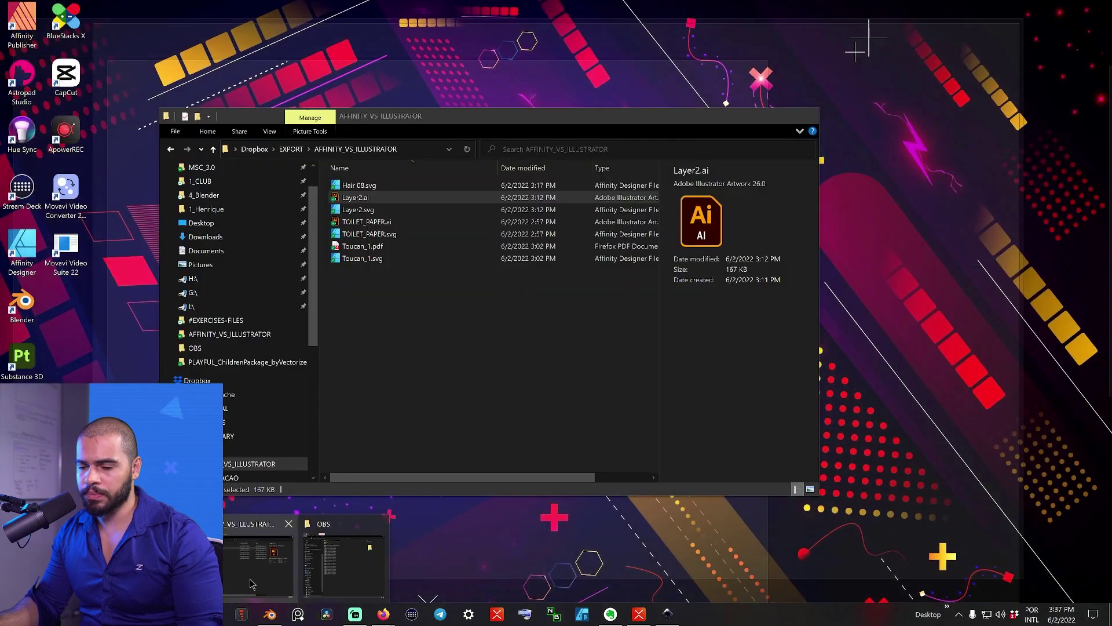
click(258, 559)
drag(374, 210, 368, 300)
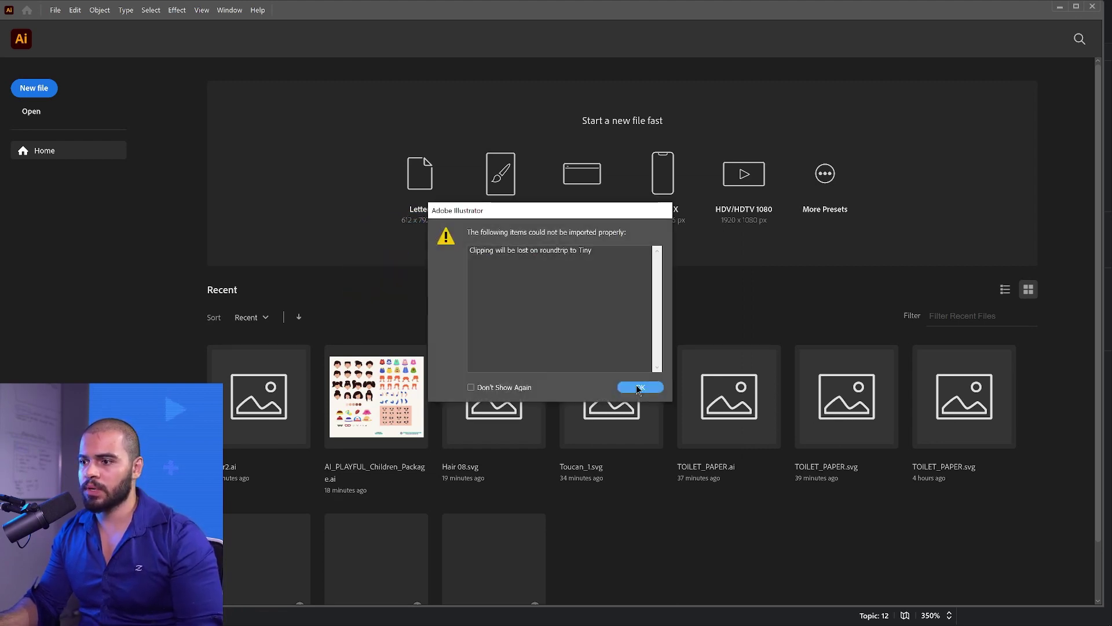
click(640, 388)
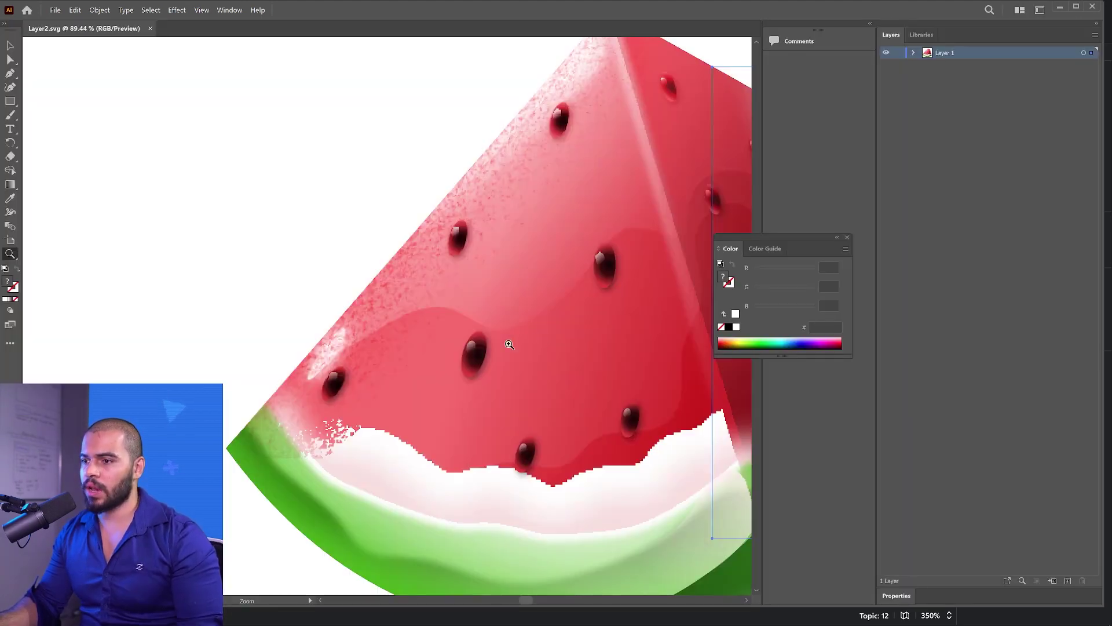
Step: Expand Layer 1 through its nested groups and select the red base path below the Clip Group
drag(509, 344, 479, 347)
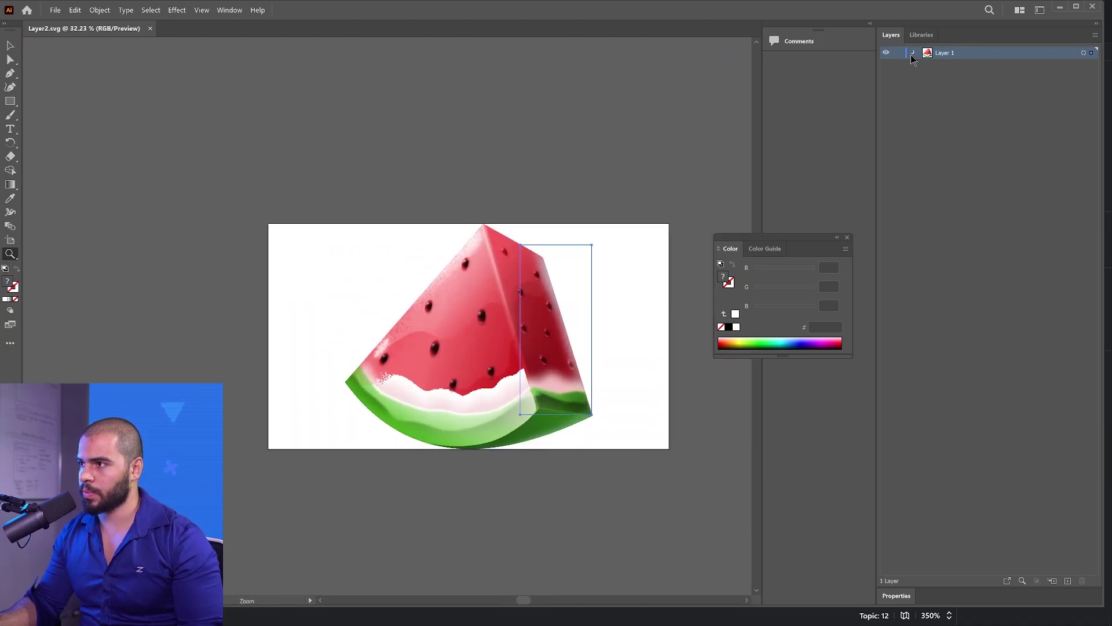
click(913, 54)
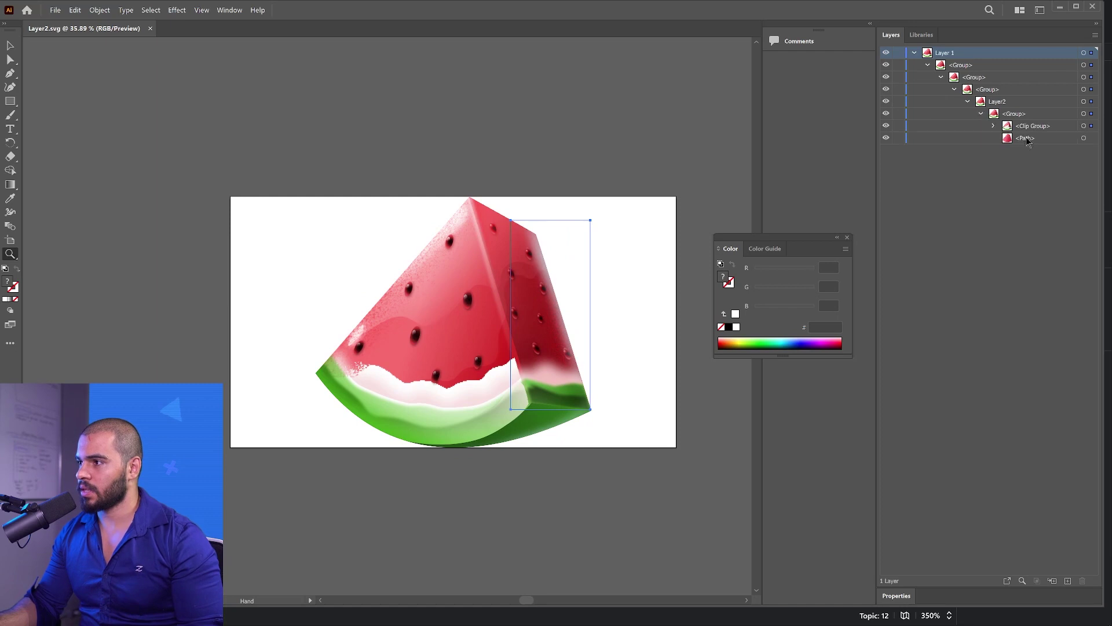
click(1026, 141)
key(ctrl+plus)
key(v)
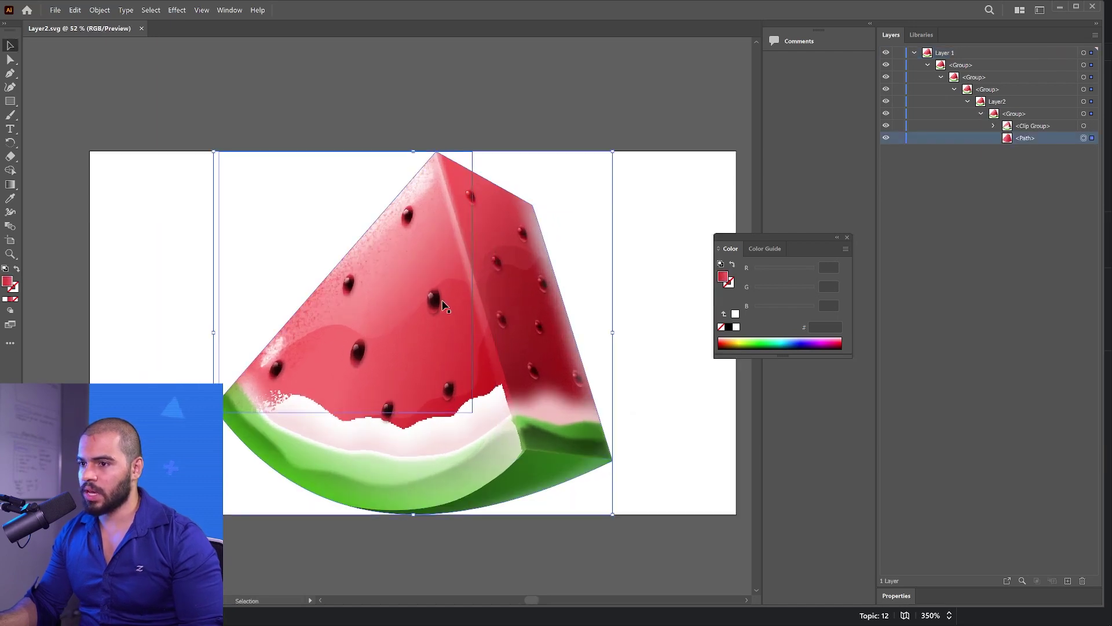
Step: Move the red base path out from behind the watermelon toward the artboard's upper left and pull its top corner point downward
drag(444, 303, 408, 333)
key(ctrl+z)
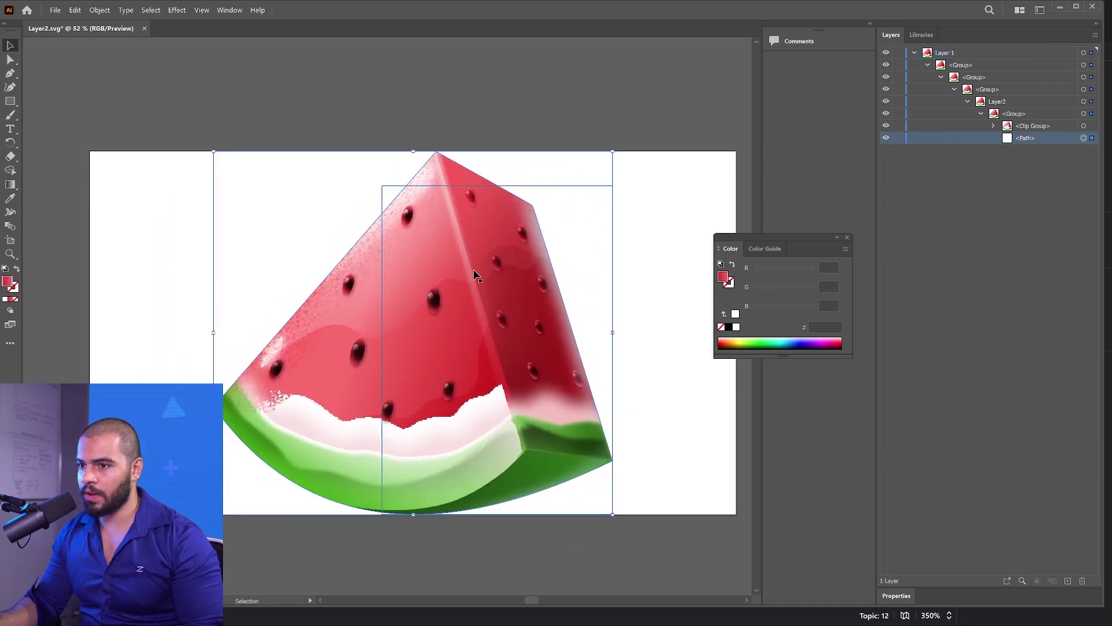
key(a)
drag(435, 153, 424, 224)
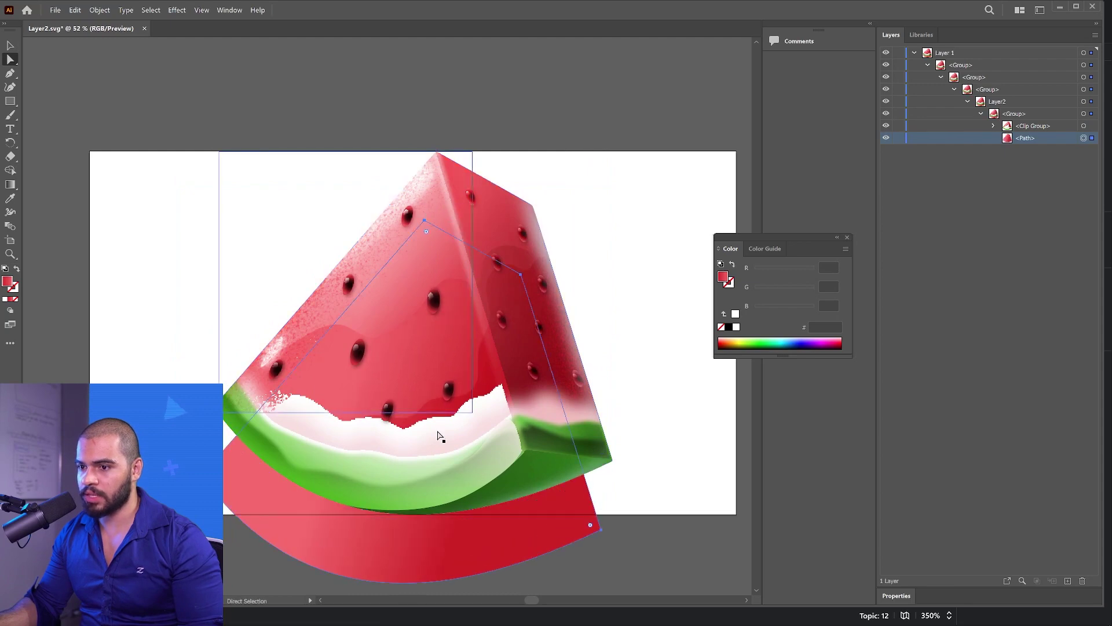
key(v)
drag(444, 551, 297, 424)
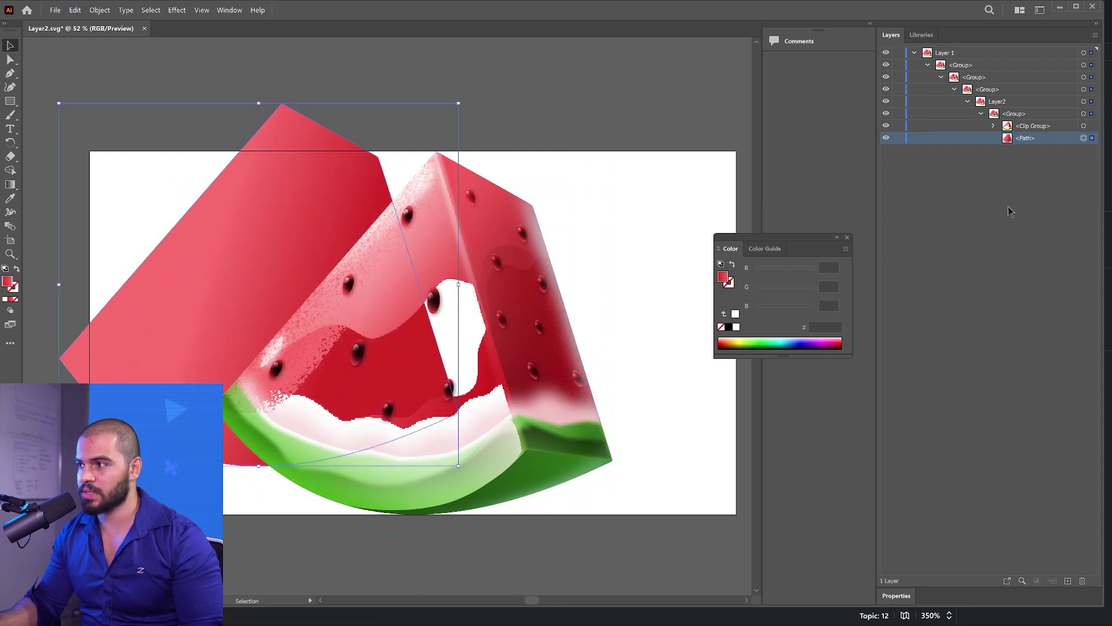
key(a)
drag(283, 102, 250, 204)
Step: Expand the Clip Group and its inner group, and select the second subgroup, which holds the speckled texture
click(1083, 126)
click(993, 126)
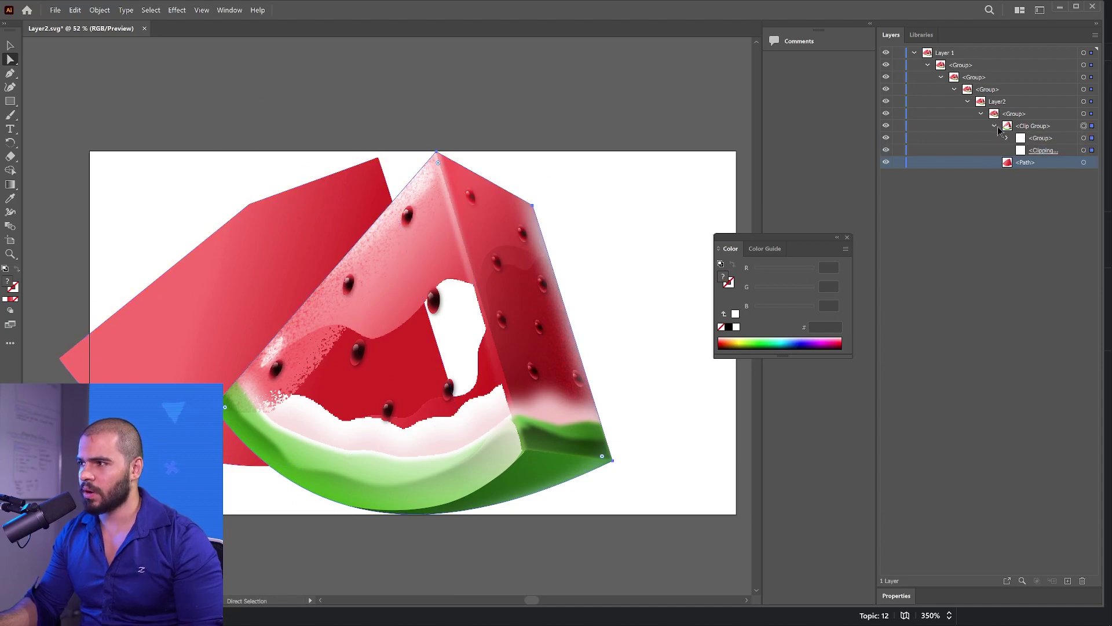
key(v)
click(1008, 138)
click(1083, 163)
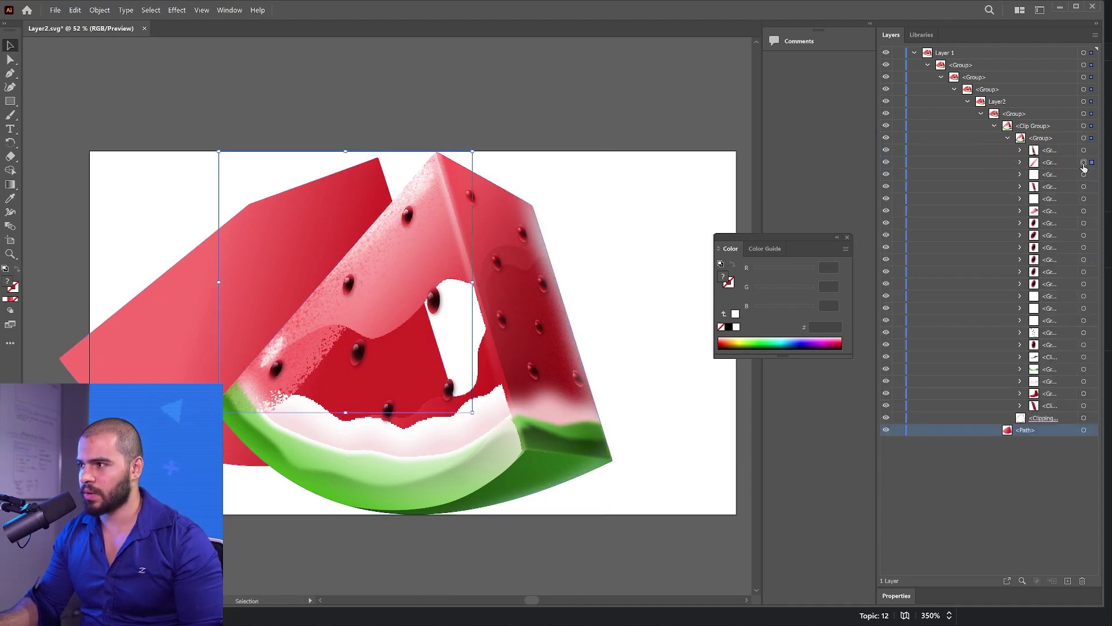
Step: Shift the speckled texture group slightly off the watermelon's front face, undoing one of the trial moves
drag(380, 321, 412, 332)
drag(321, 302, 438, 284)
drag(437, 284, 449, 306)
key(ctrl+z)
drag(450, 306, 399, 344)
drag(400, 344, 328, 340)
drag(344, 332, 369, 360)
drag(370, 360, 372, 351)
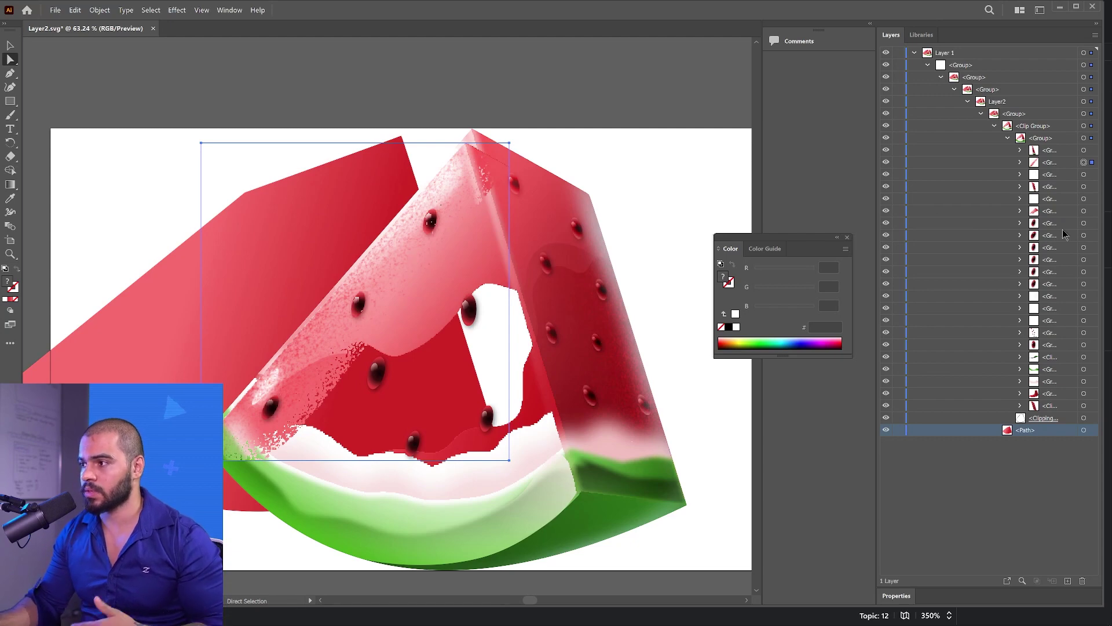
Step: Examine the watermelon seeds close up, expanding one seed group and its nested subgroup to see how they are built
click(1031, 225)
click(1083, 224)
drag(430, 366, 424, 336)
key(z)
drag(403, 415, 446, 427)
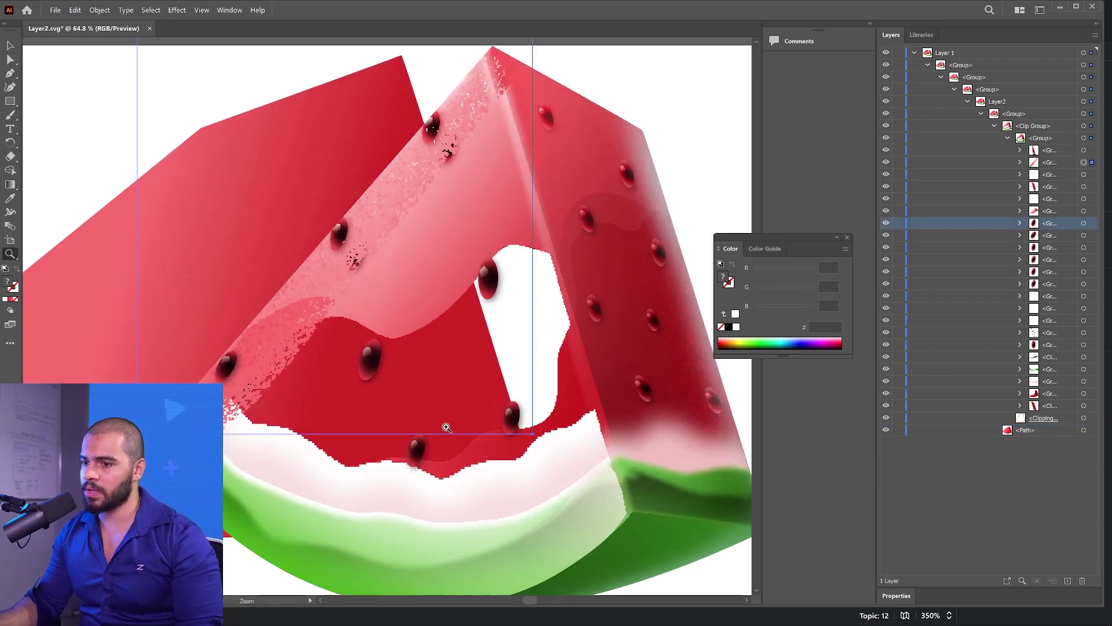
click(447, 428)
key(v)
click(1020, 235)
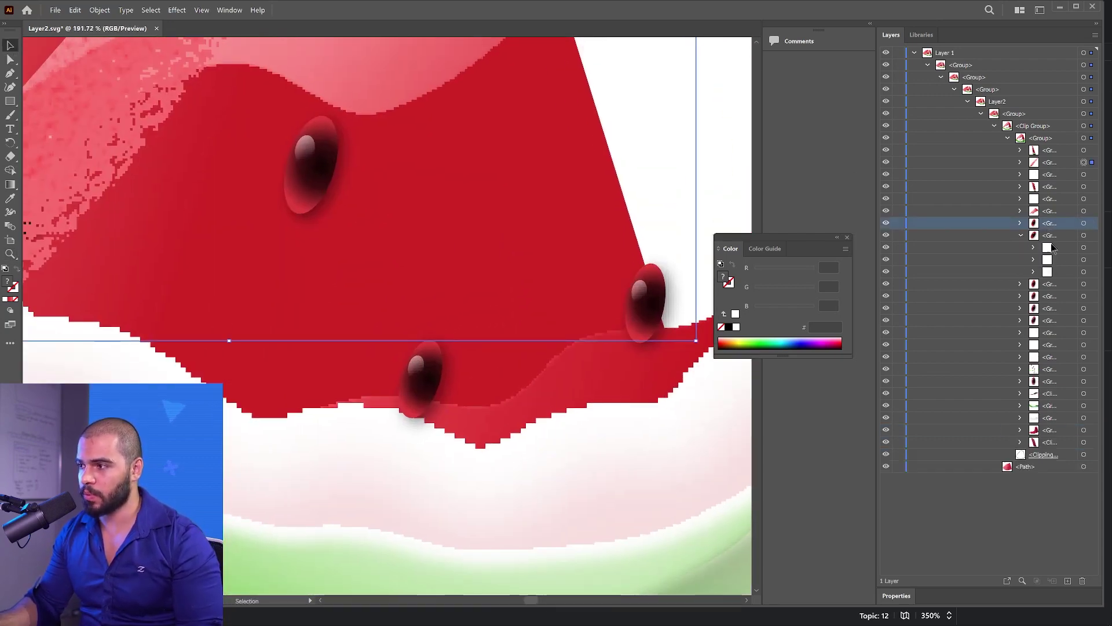
click(1083, 259)
click(1033, 260)
key(z)
drag(490, 291, 237, 323)
drag(368, 272, 301, 283)
drag(430, 265, 485, 300)
Step: Switch to the mind map and go through the "DO NOT.." subtopics from USE FILTERS to MASKS + PAINTINGS
key(alt+Tab)
key(alt+Tab)
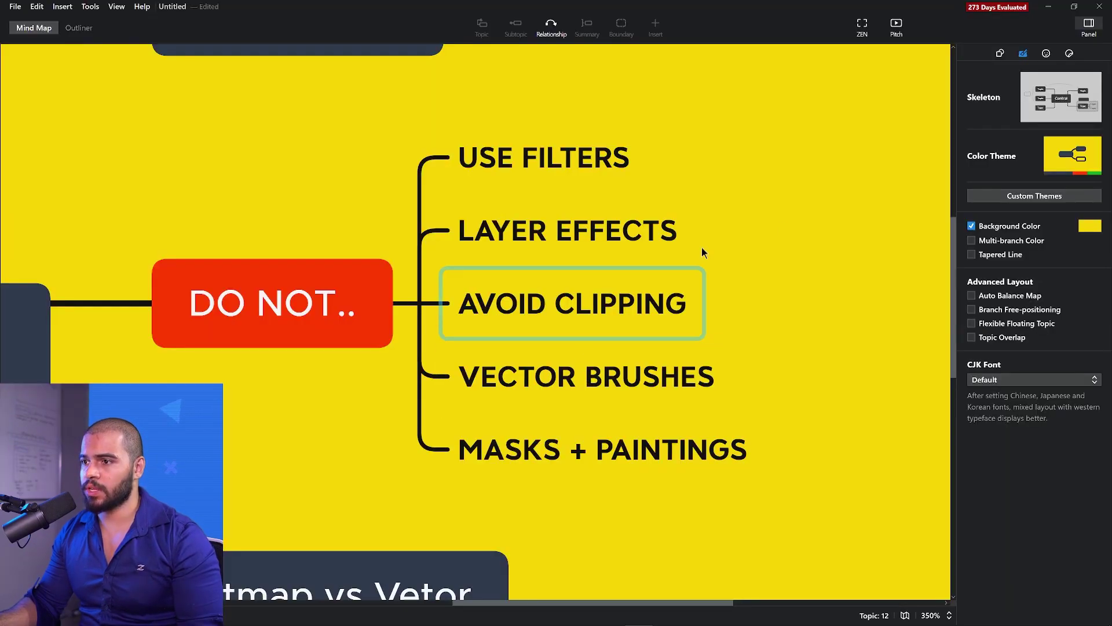
scroll(702, 249, right, 3)
click(453, 168)
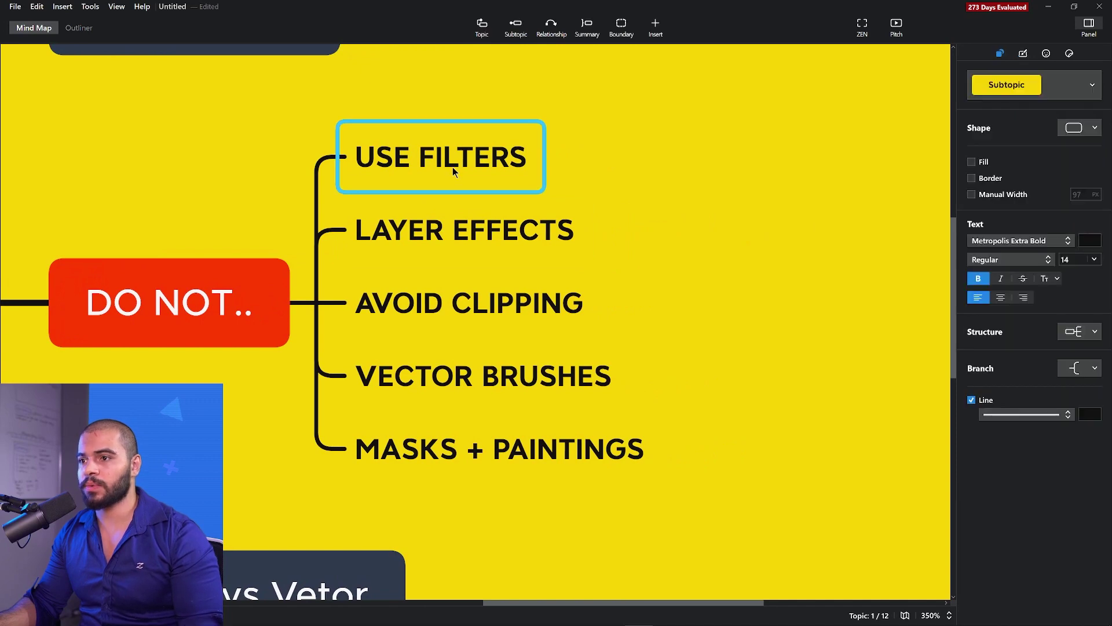
click(449, 255)
click(450, 304)
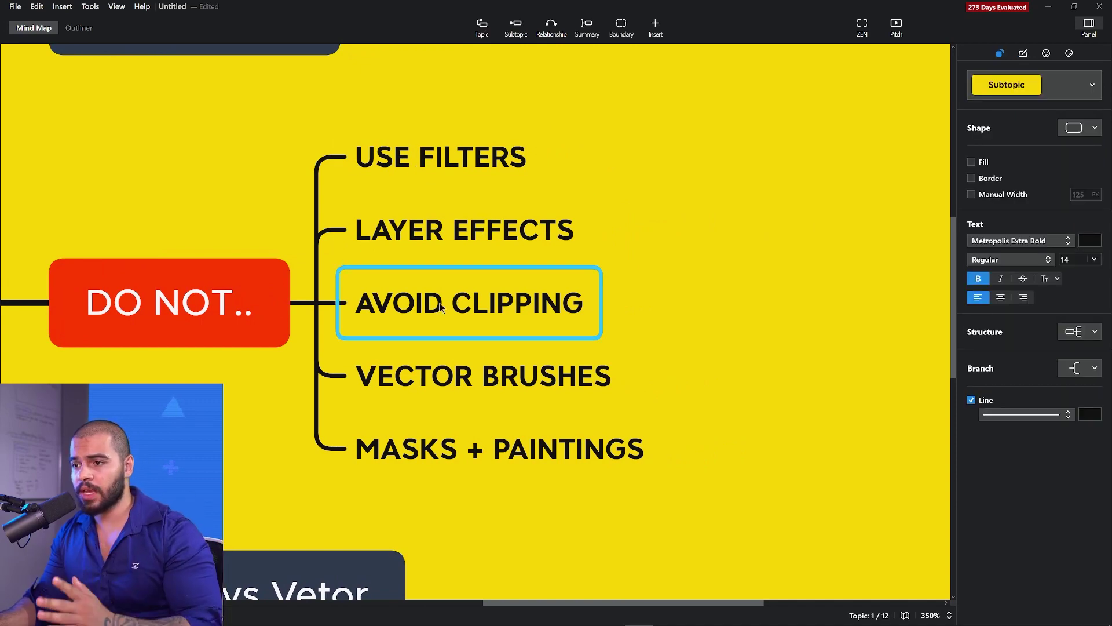
click(449, 372)
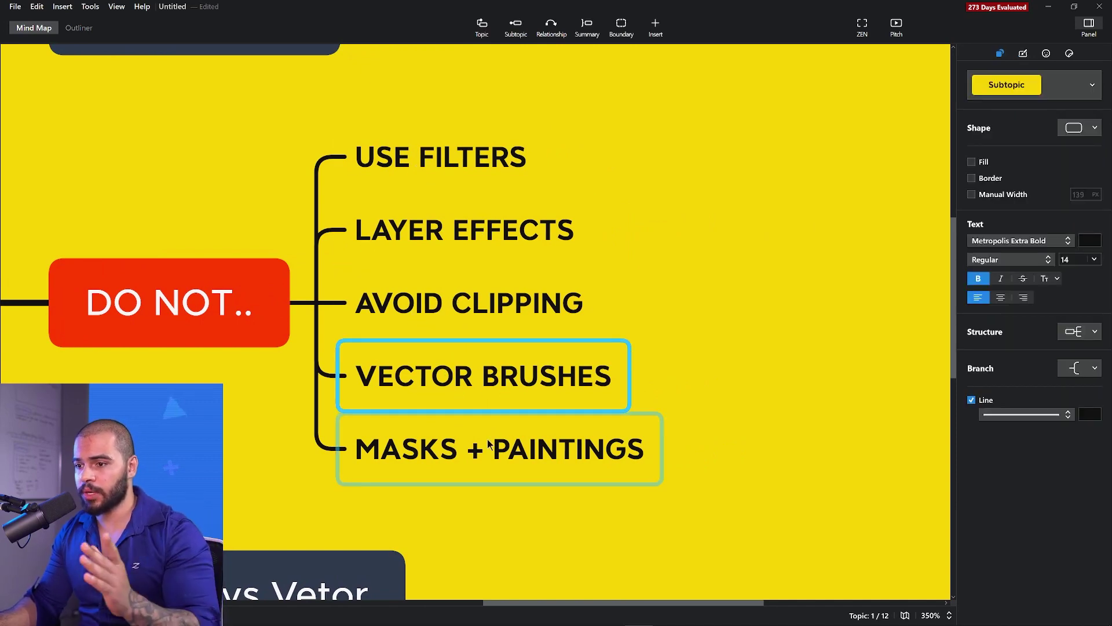
click(414, 445)
right_click(547, 300)
click(176, 197)
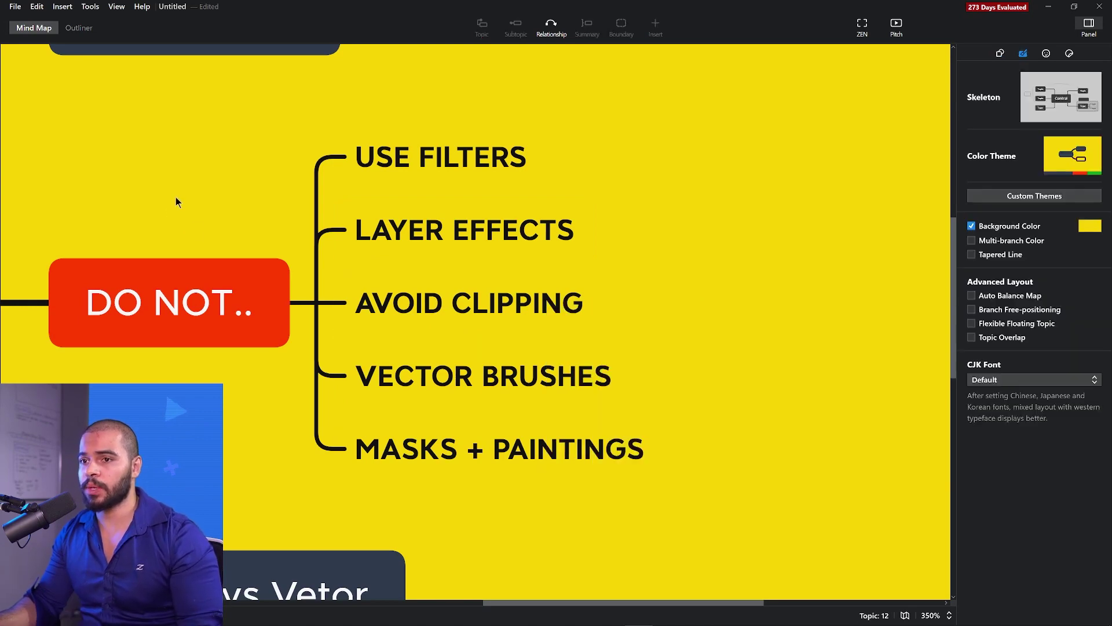
Step: Switch back to the exercise#39 document in Affinity Designer and view the watermelon and apple artwork together
drag(180, 278, 175, 266)
drag(178, 130, 285, 340)
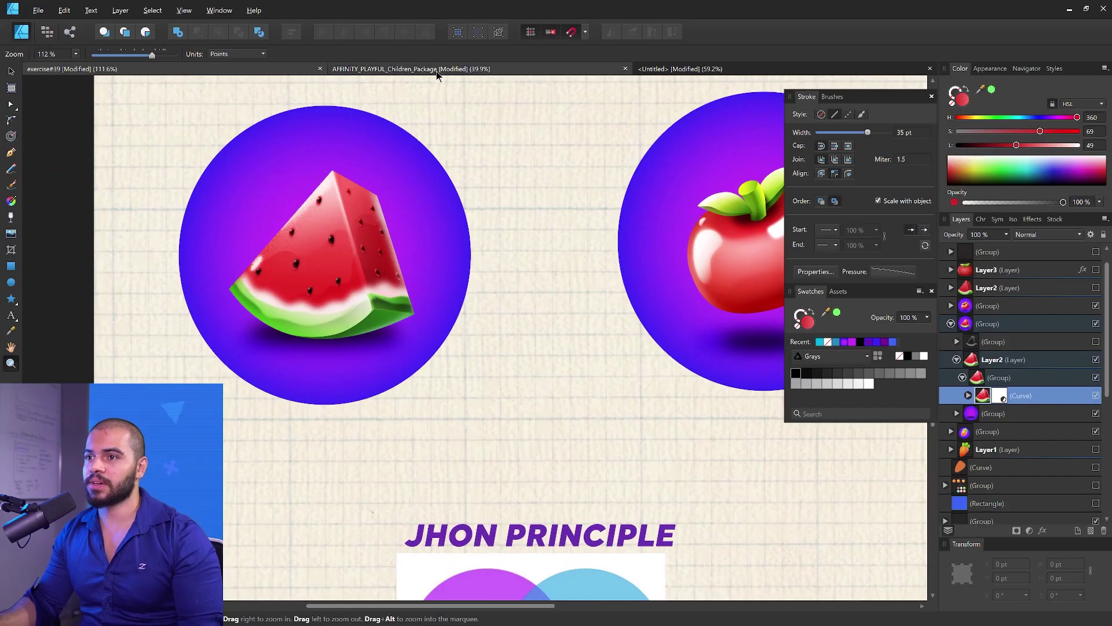
Step: Switch to the AFFINITY_PLAYFUL_Children_Package document and look over the hair, clothing and face artwork up close
click(436, 69)
scroll(443, 262, down, 3)
scroll(443, 263, up, 3)
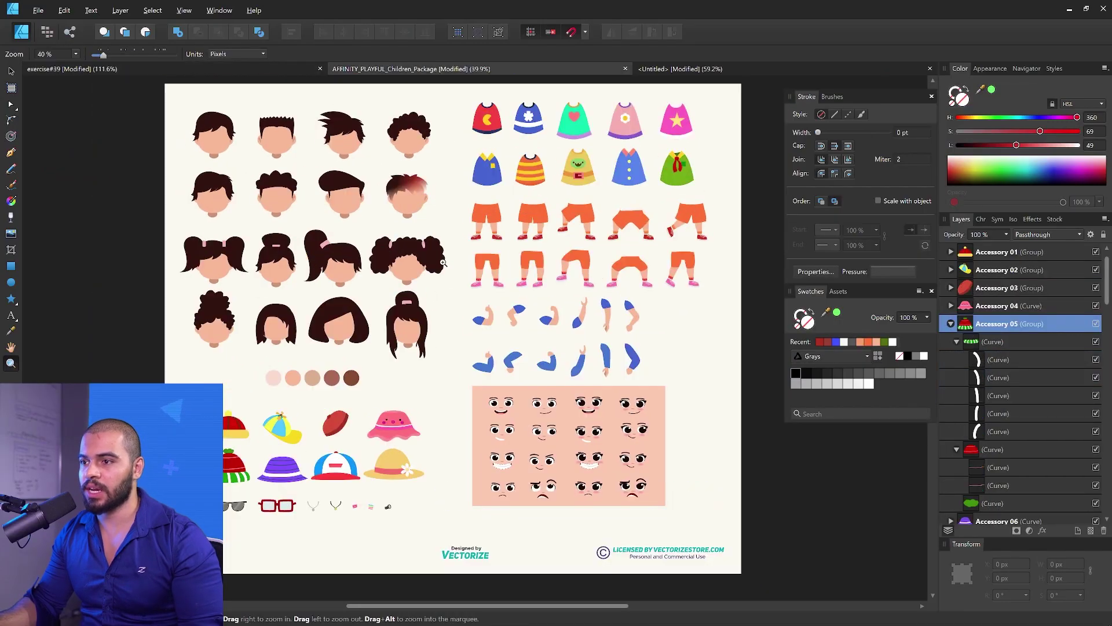
drag(392, 257, 412, 257)
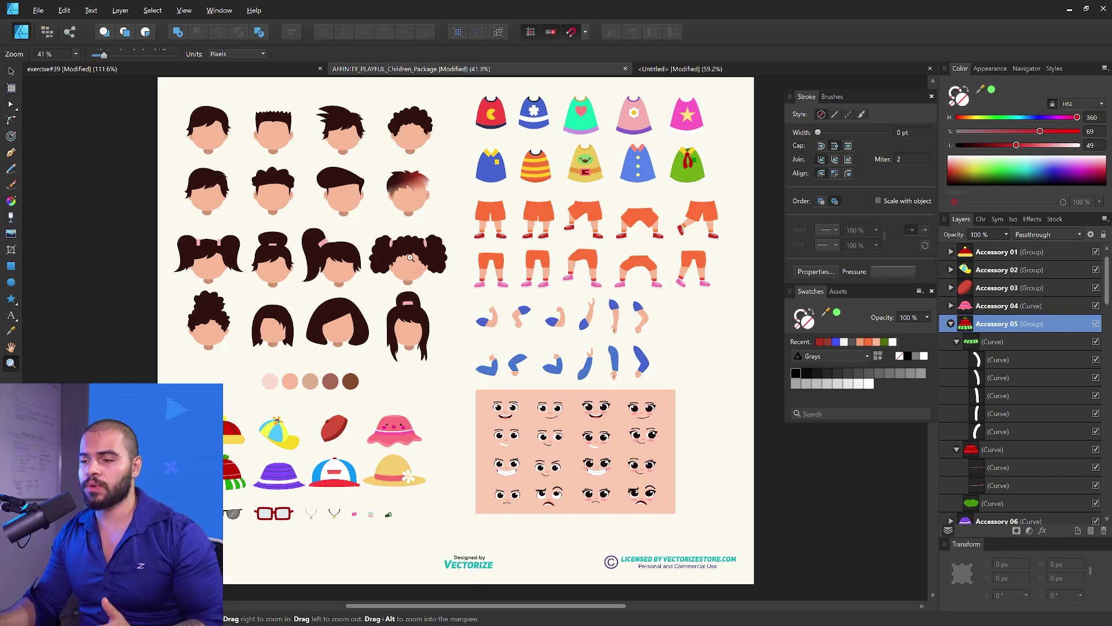
drag(399, 173, 445, 193)
drag(420, 155, 408, 176)
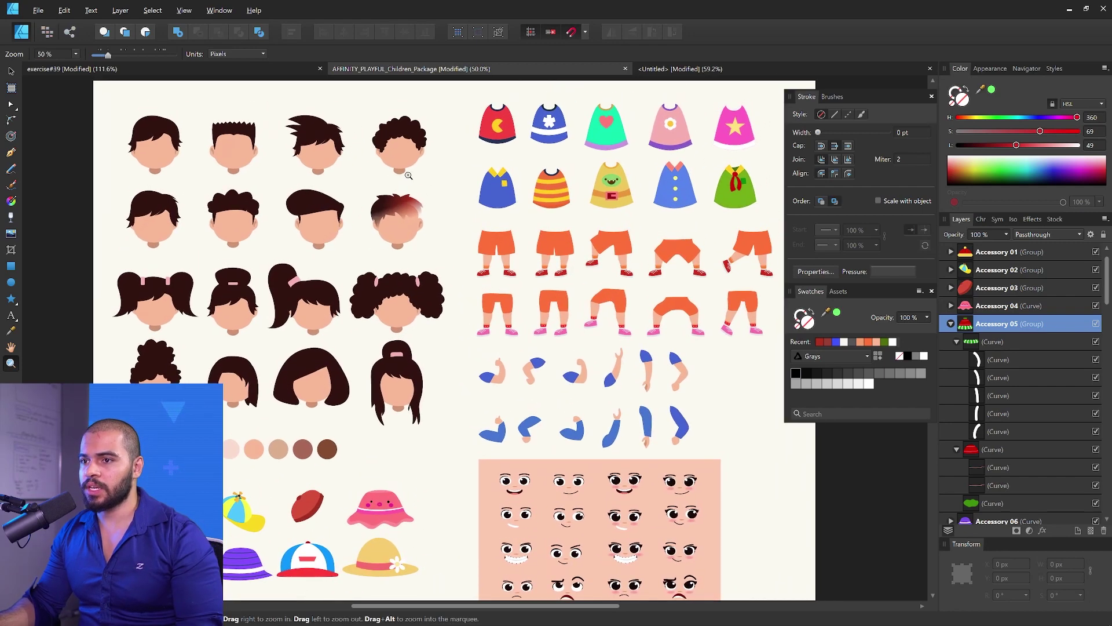
Step: Open the Export Persona, expand the Accessory 11 slice to check its export preset, and examine the Hair 12 slice
click(70, 33)
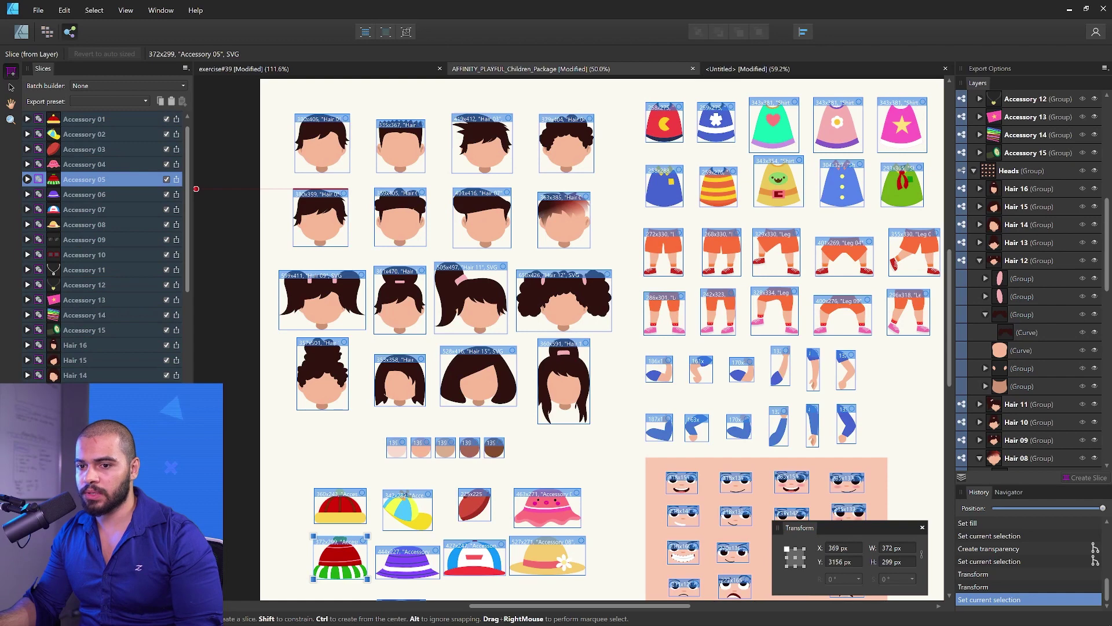
click(27, 270)
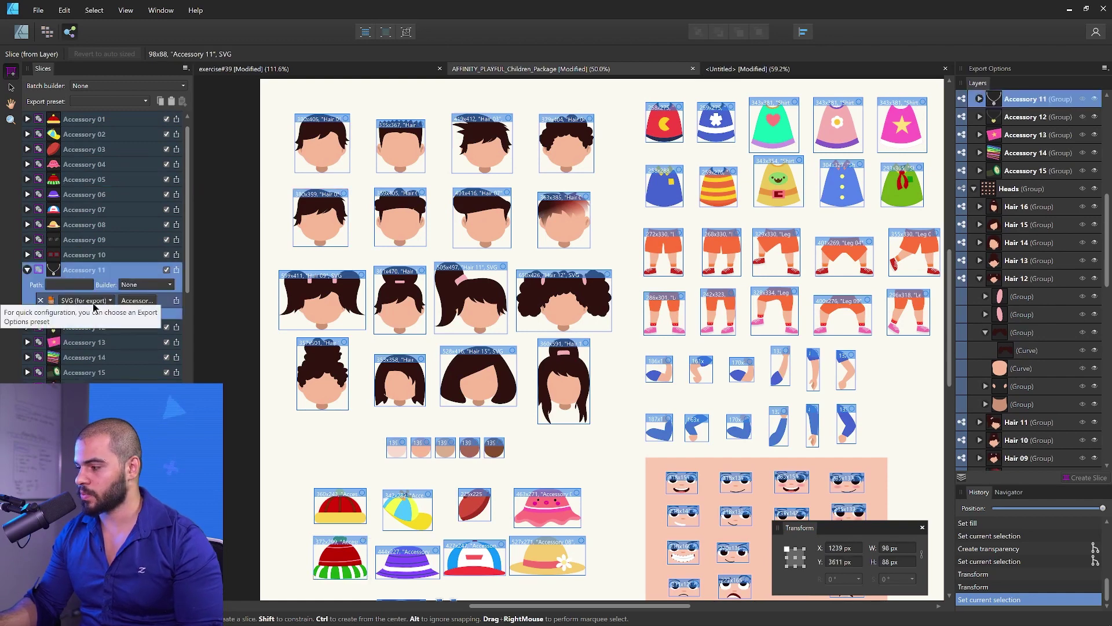
click(551, 329)
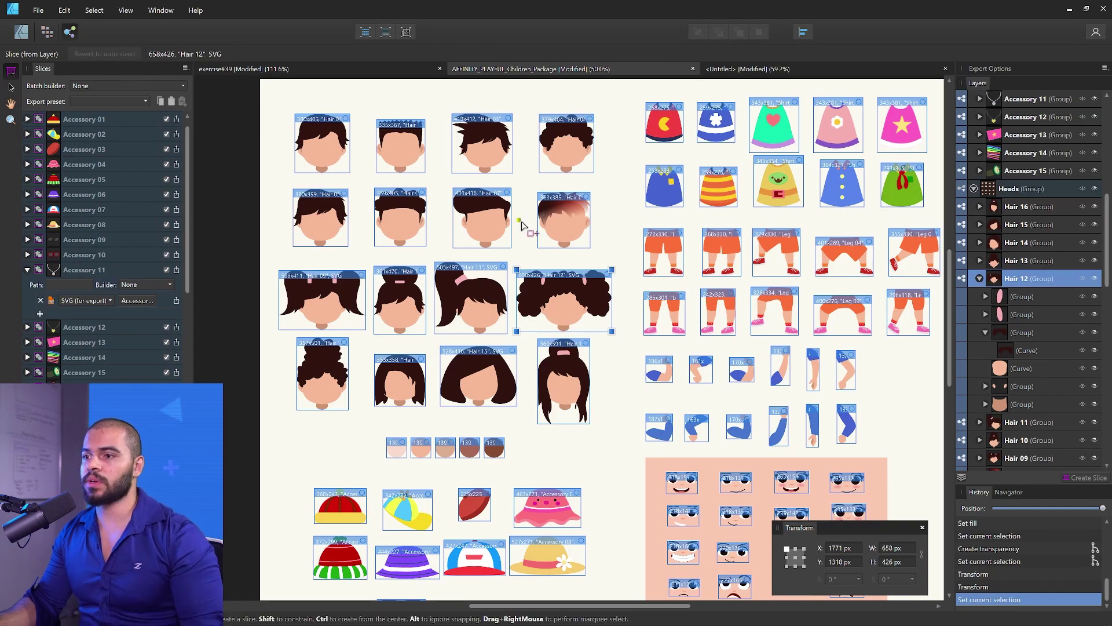
key(z)
scroll(522, 226, up, 2)
drag(533, 254, 472, 270)
scroll(470, 278, down, 2)
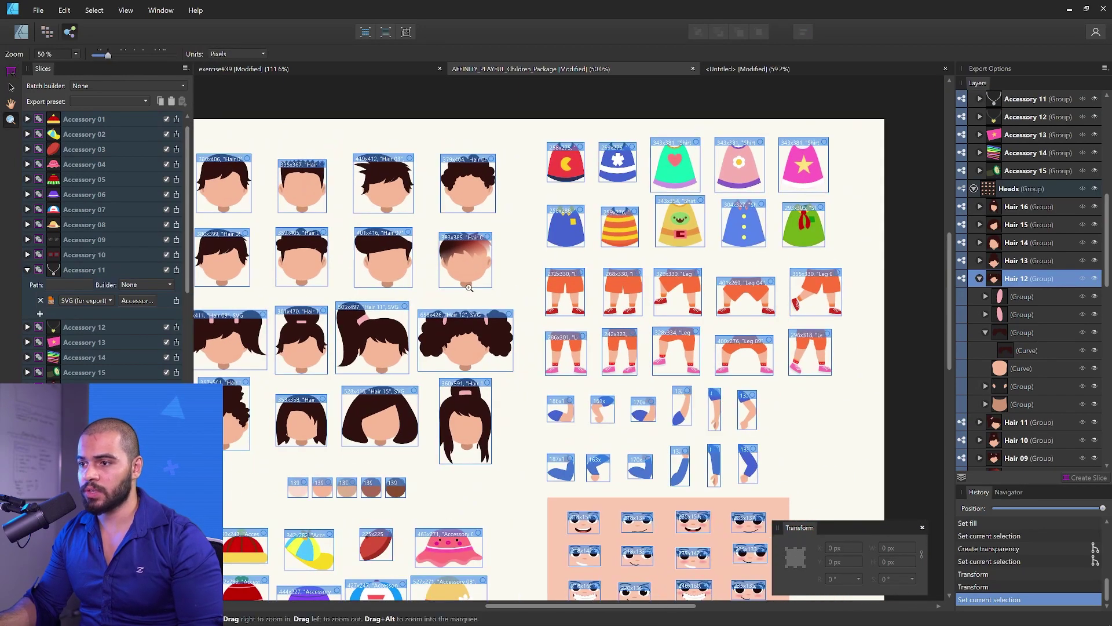
Step: Return to the Designer Persona and remove the transparency from the red-and-brown hair curve in the Hair 08 group
click(21, 31)
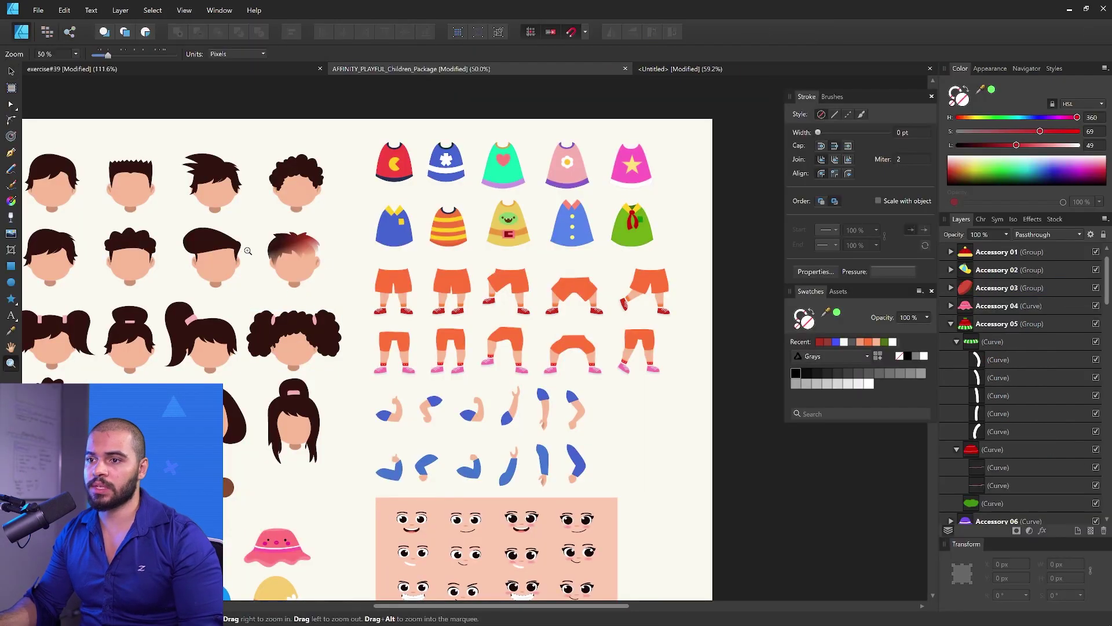
drag(241, 249, 703, 318)
key(v)
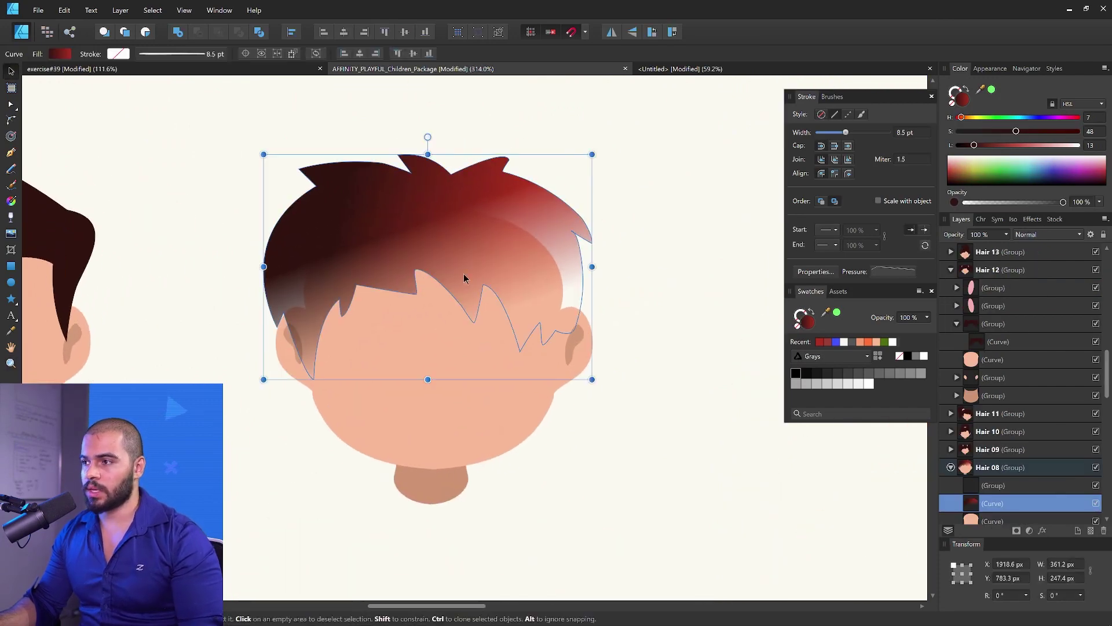
key(g)
click(37, 66)
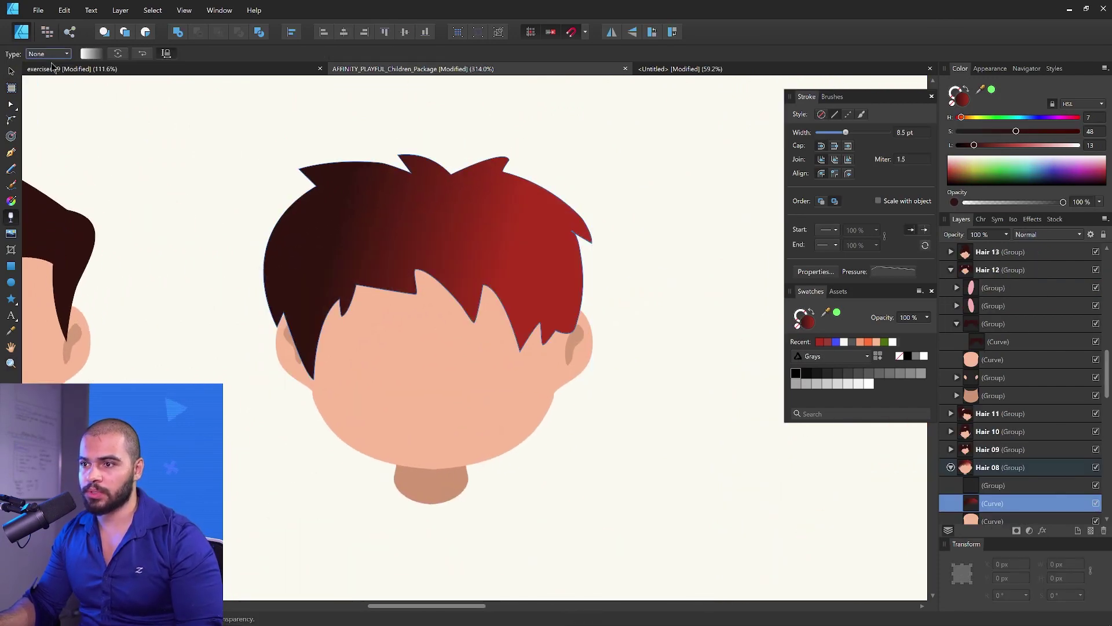
scroll(385, 244, up, 1)
Step: Replace the Hair 08 curve's red gradient with a diagonal linear fill from dark brown to a lighter muted brown
key(a)
key(v)
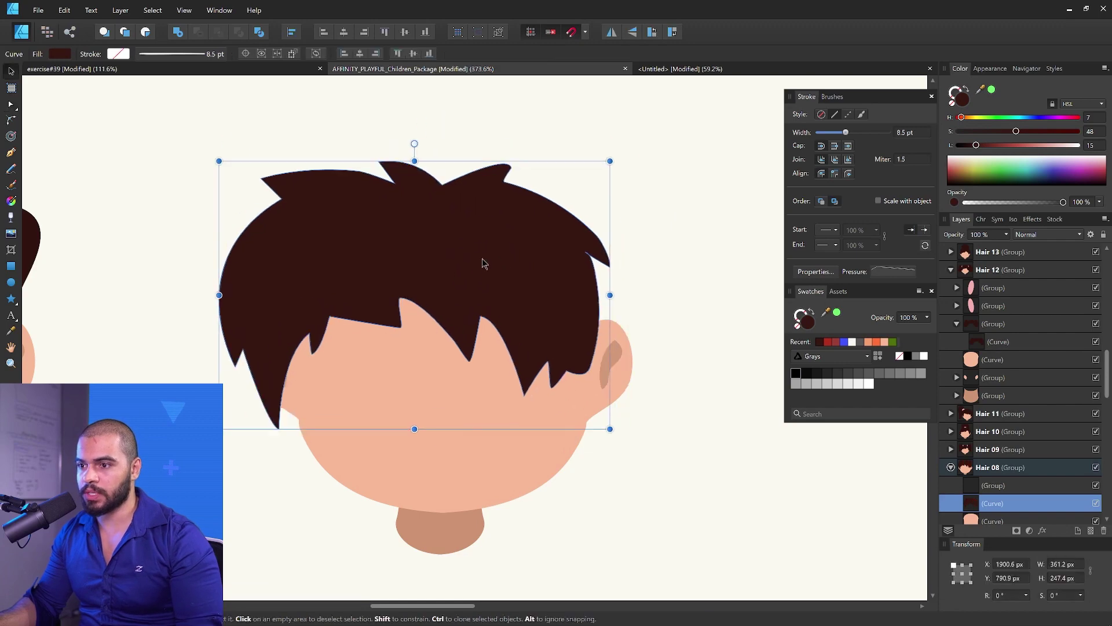
key(g)
drag(417, 185, 512, 315)
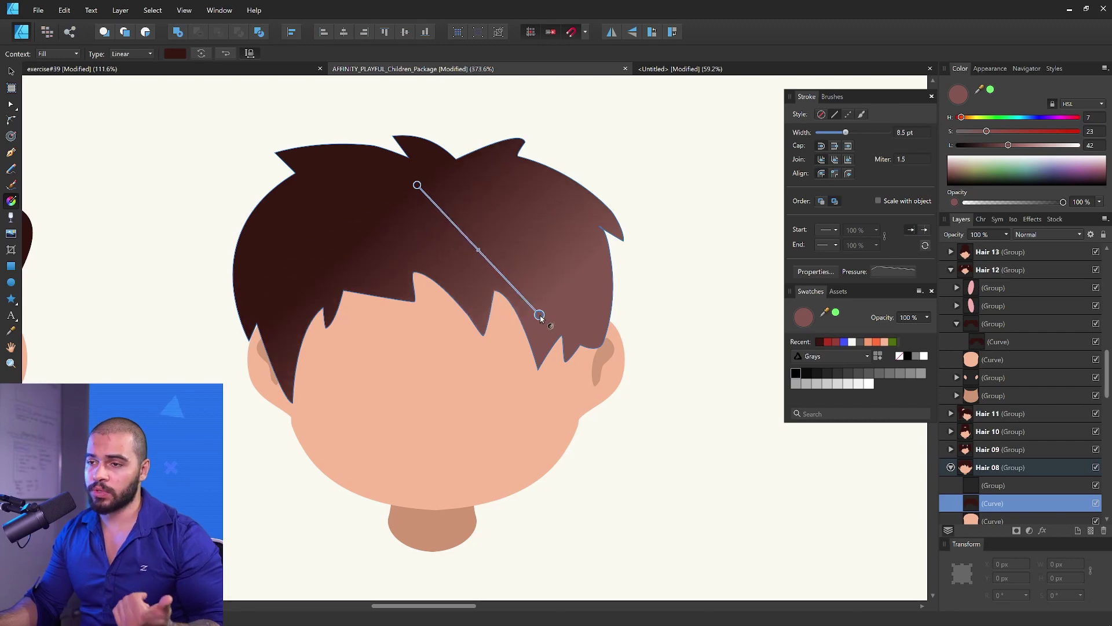
drag(416, 177, 426, 144)
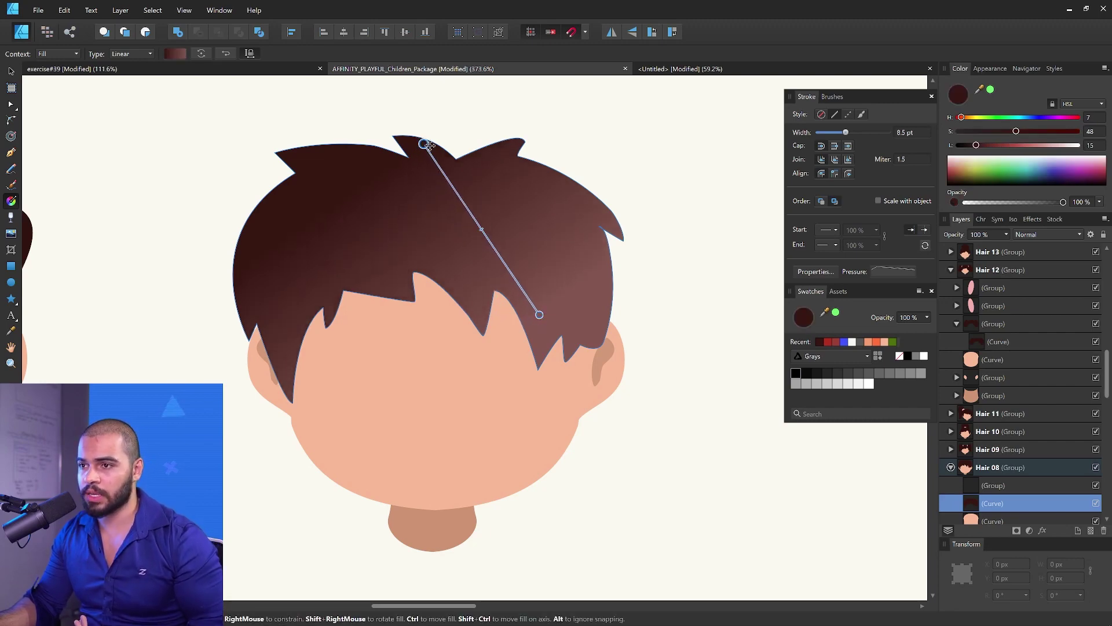
Step: Try a linear transparency fading diagonally across the Hair 08 hair curve, then set its transparency type back to None
click(11, 218)
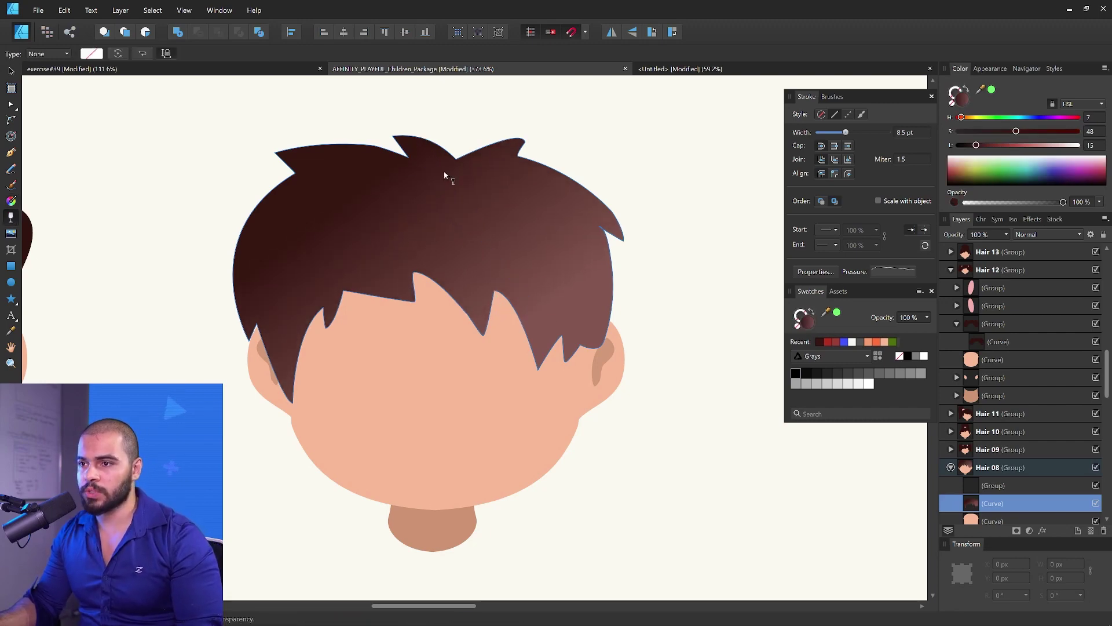
drag(443, 151, 603, 342)
drag(444, 150, 254, 144)
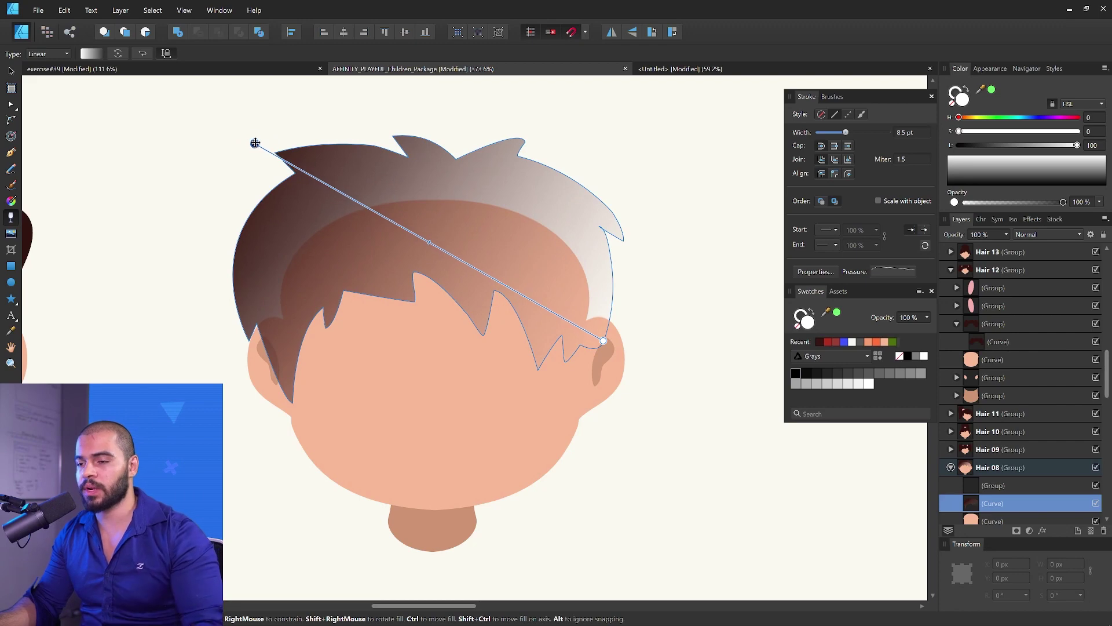
key(v)
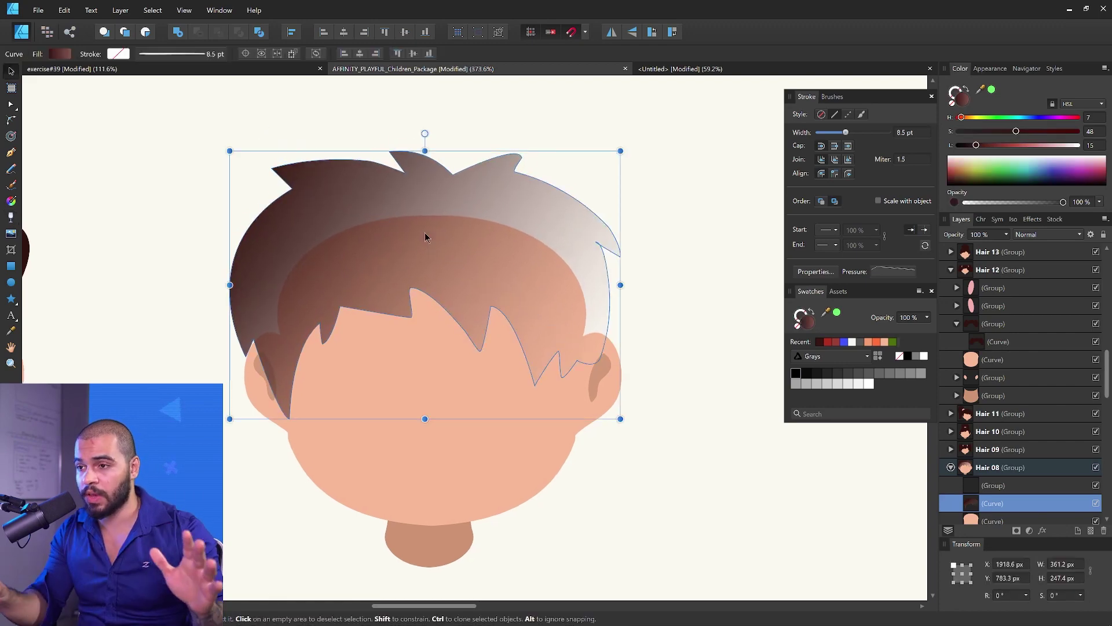
key(y)
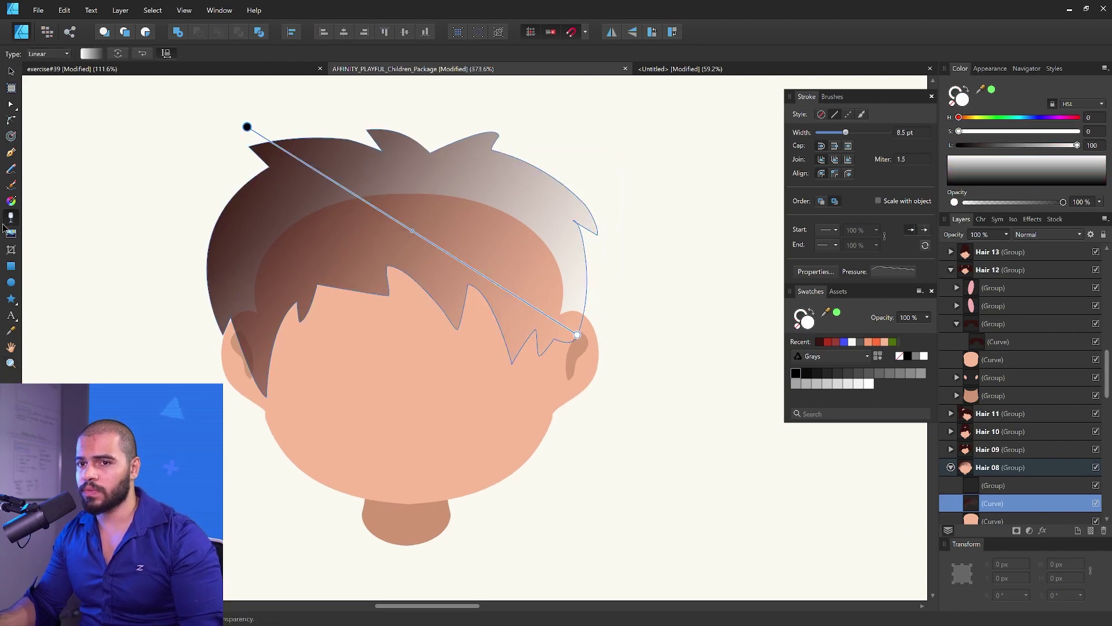
click(44, 65)
Step: Reorient the hair's fill gradient vertically with the lighter brown at the top, and lower the opacity of that lighter stop
key(g)
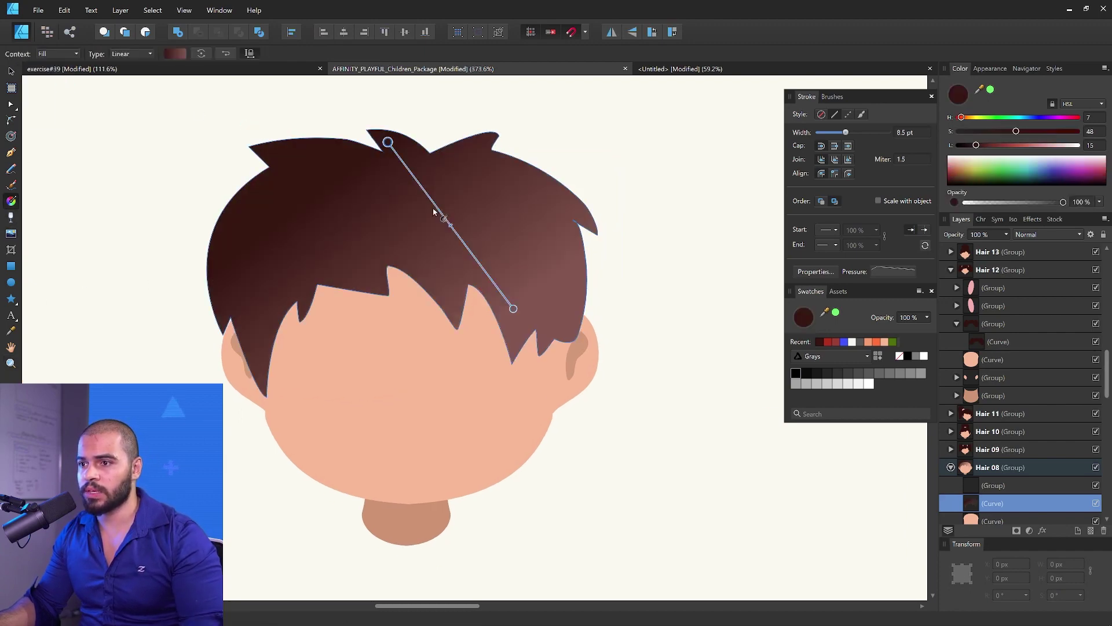
mouse_move(343, 252)
mouse_down()
mouse_move(452, 174)
mouse_move(365, 163)
mouse_move(451, 155)
mouse_move(481, 131)
mouse_move(385, 293)
mouse_up()
drag(473, 132, 399, 135)
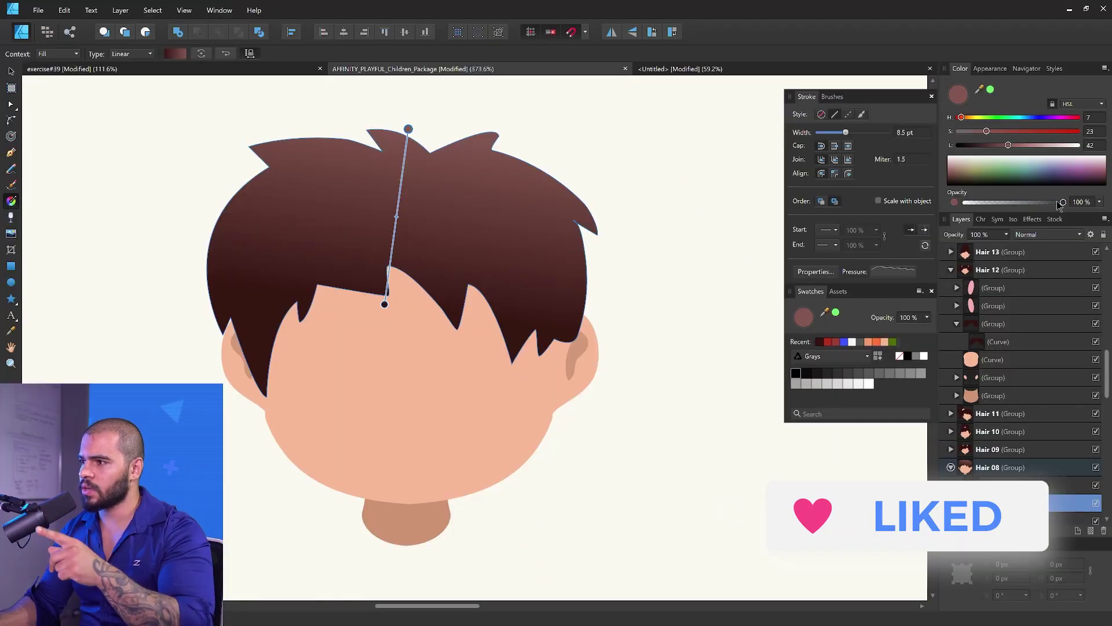
drag(1064, 203, 1025, 205)
key(v)
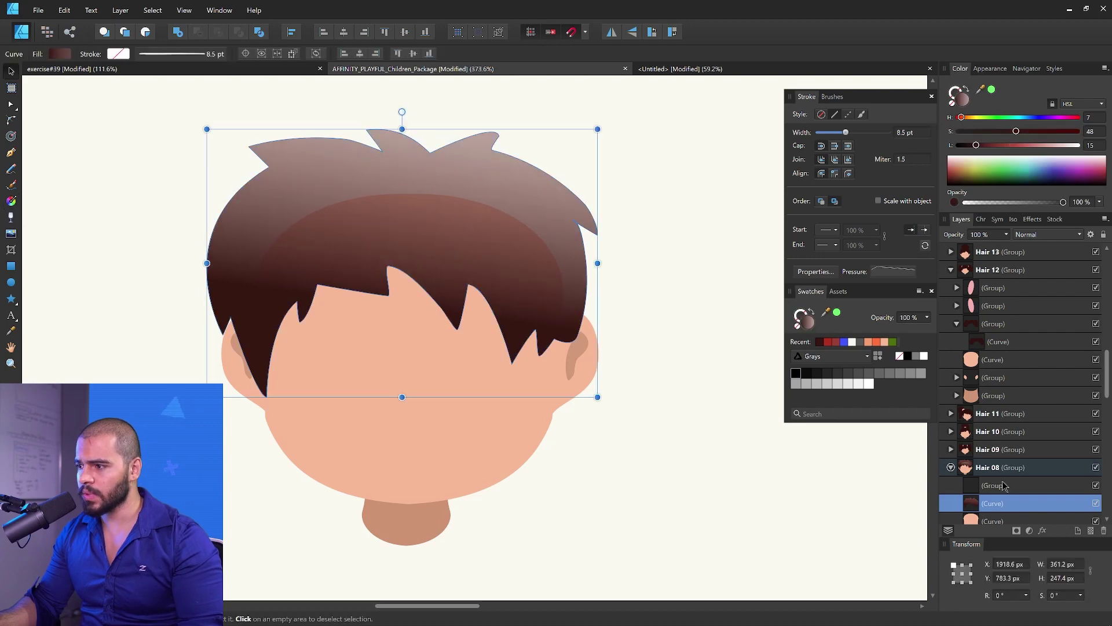
Step: Select the Hair 08 group, bring up its SVG export slice, and switch to the exported Hair 08.svg in Illustrator
click(1006, 468)
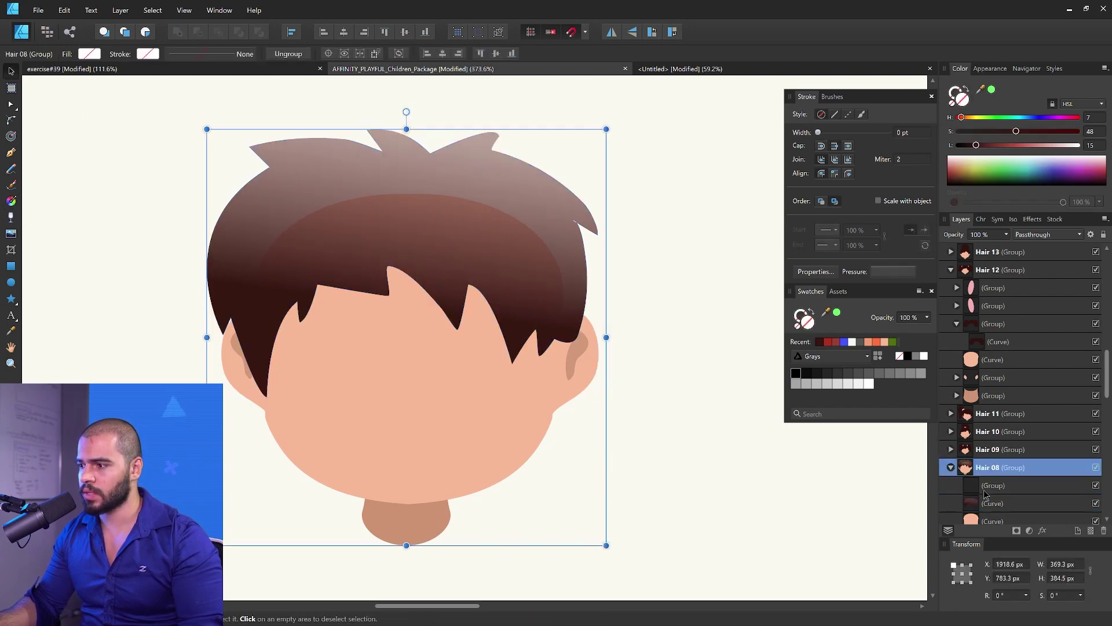
click(68, 31)
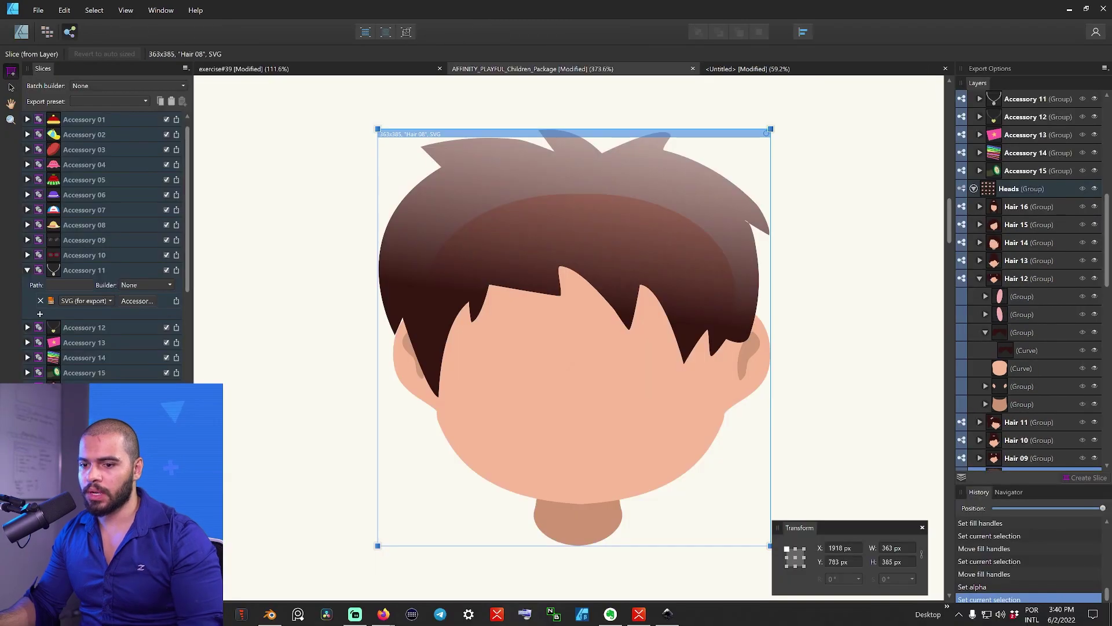
mouse_move(213, 615)
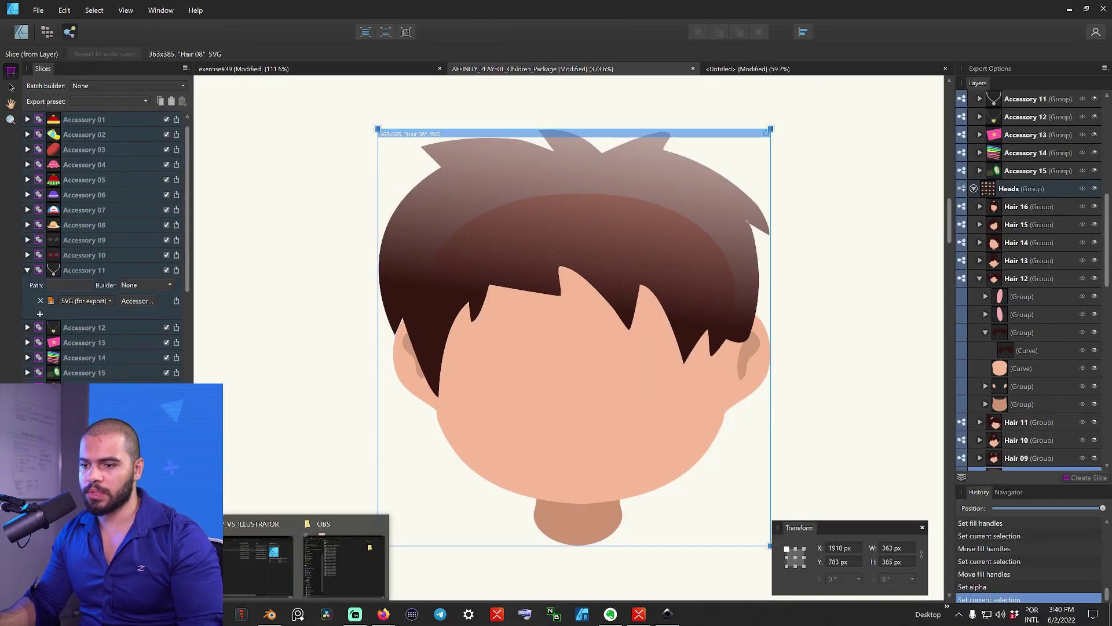
click(258, 559)
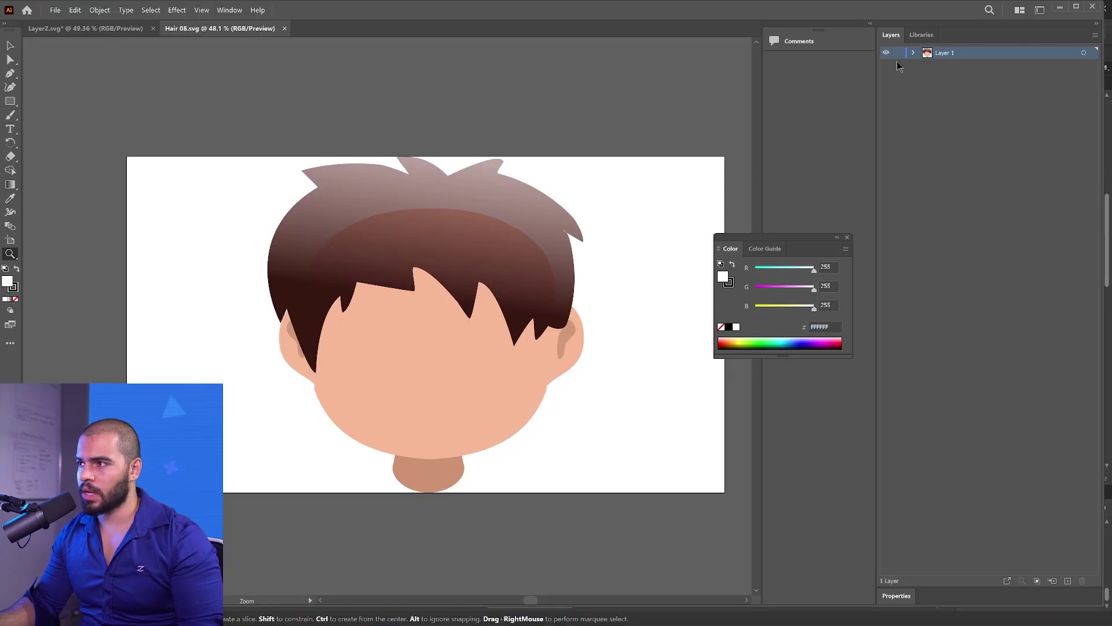
Step: Expand Layer 1 down to the hair path inside the Hair-08 group and select that path
click(914, 53)
key(ctrl+0)
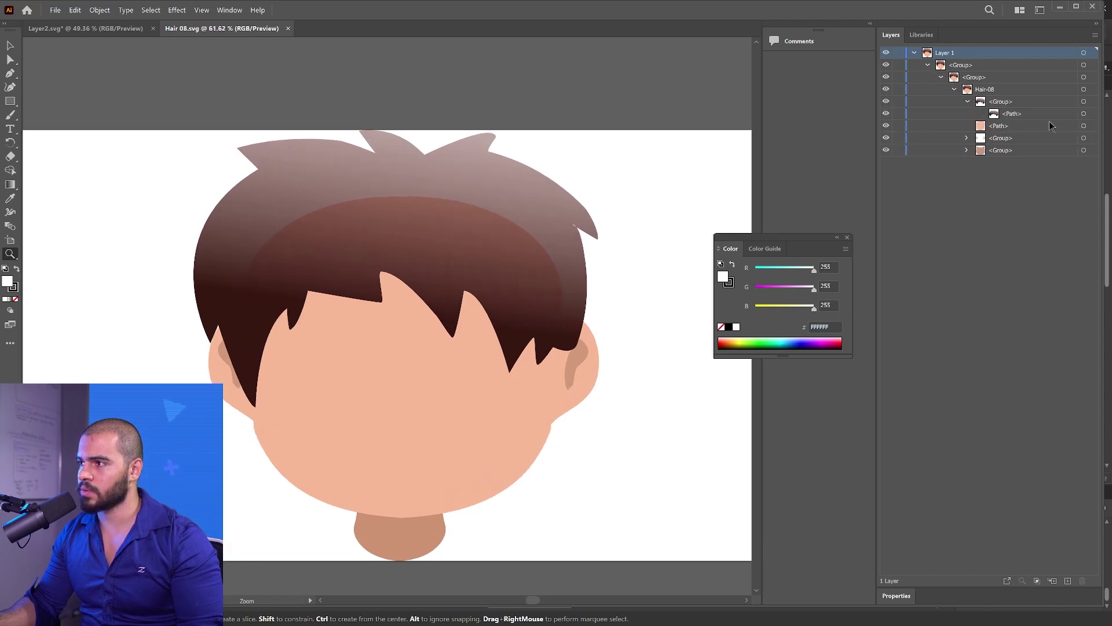
click(1023, 117)
click(1083, 114)
Step: Redraw the selected hair path's gradient in several directions with the Gradient tool to test that it is editable
key(g)
drag(372, 196, 479, 233)
mouse_move(450, 182)
mouse_down()
mouse_move(282, 194)
mouse_move(428, 220)
mouse_move(531, 209)
mouse_up()
drag(371, 168, 492, 276)
drag(496, 202, 278, 140)
drag(492, 162, 308, 115)
Step: Switch back to Affinity Designer's Designer Persona and try a linear transparency on the whole Hair 08 group, undoing it
key(alt+Tab)
click(614, 198)
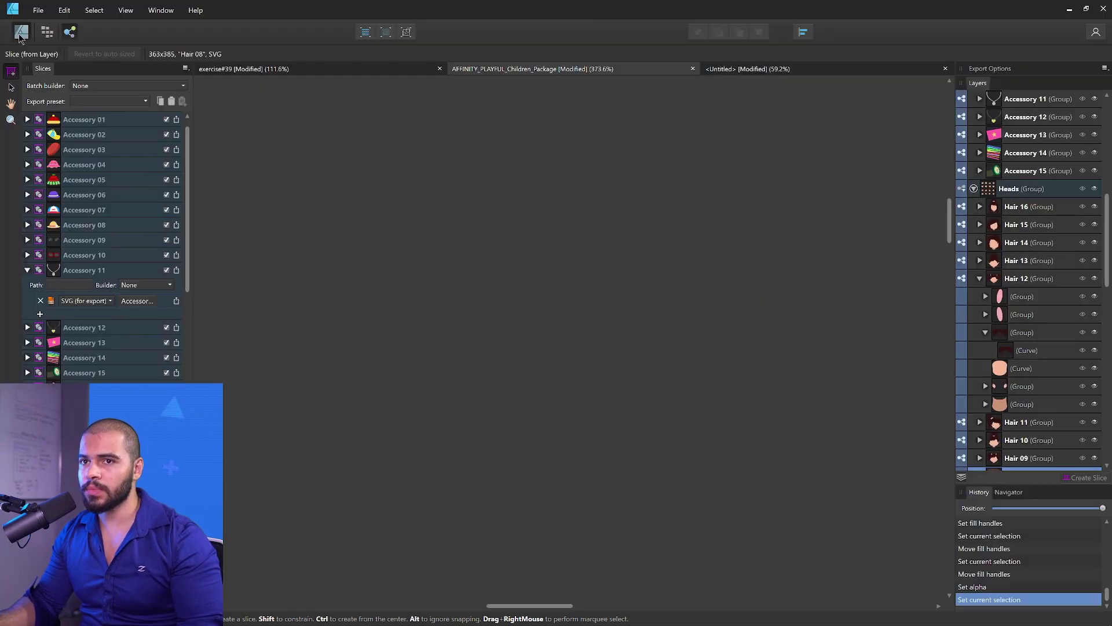
key(y)
drag(396, 150, 519, 227)
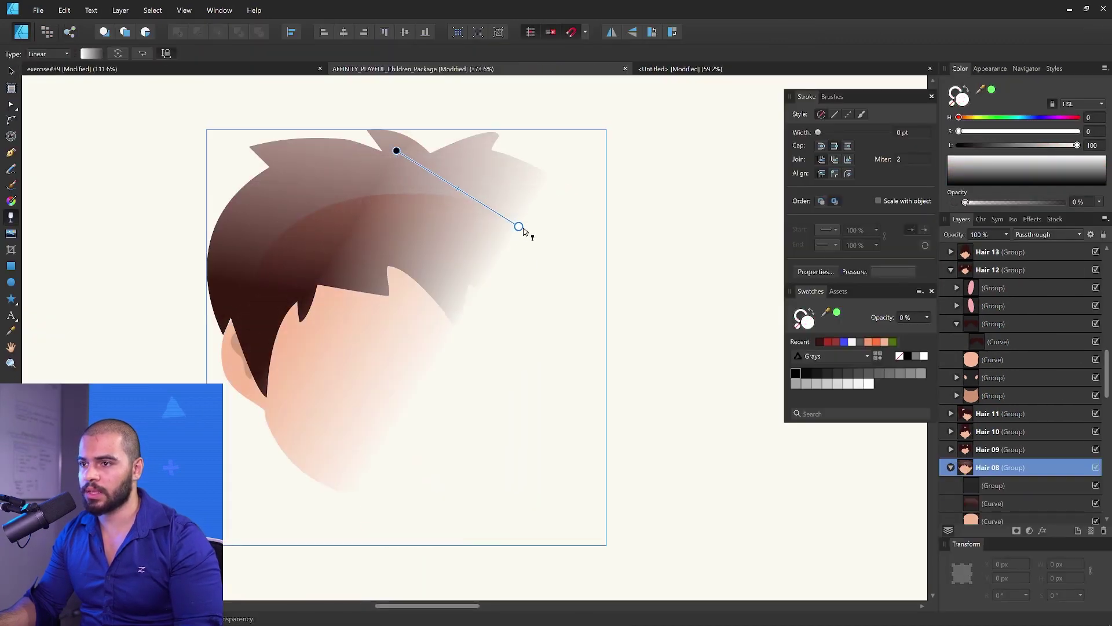
key(ctrl+z)
Step: Apply a diagonal linear transparency to the hair curve inside Hair 08 and open the Export Persona
click(992, 503)
drag(327, 153, 467, 256)
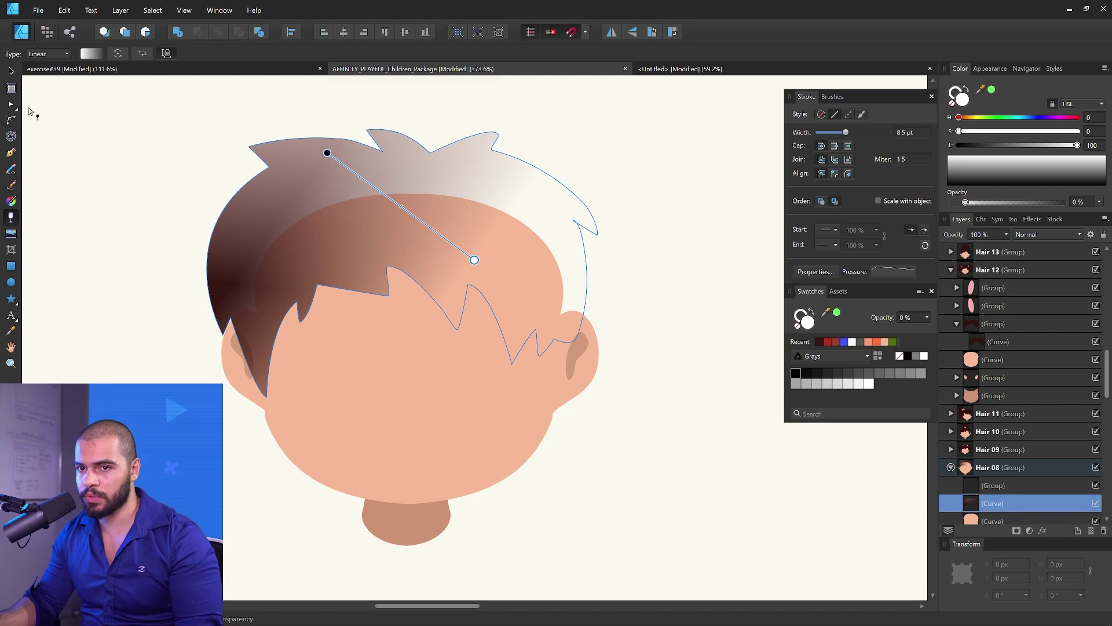
click(70, 31)
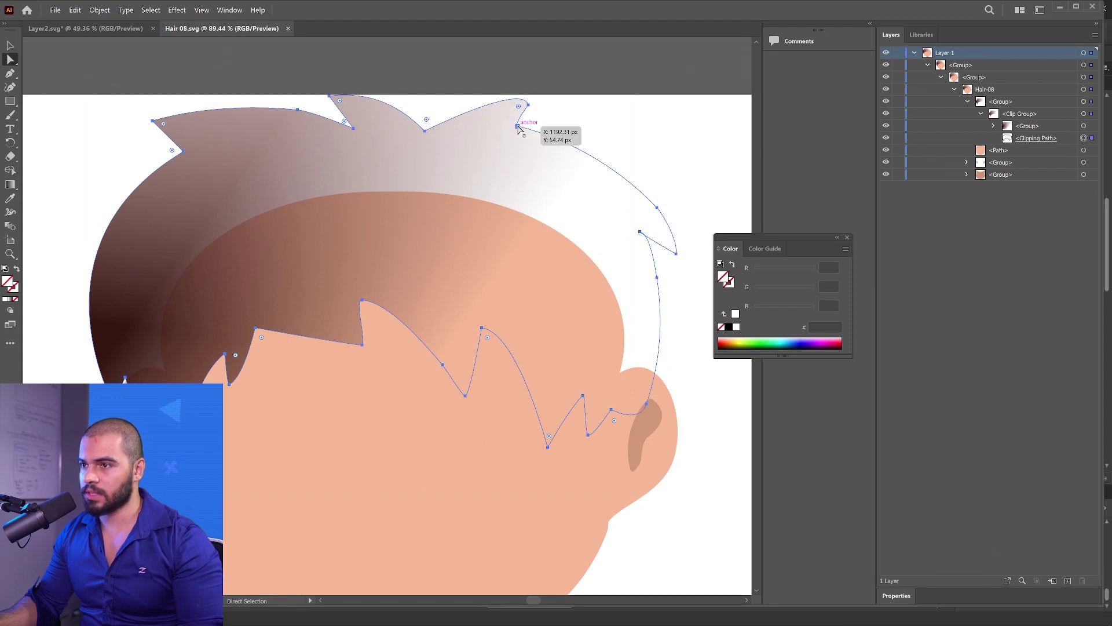
Step: In Illustrator, pull one upper anchor of the hair's clipping path inward and shift the clipped gradient artwork inside the clip group
drag(518, 129, 543, 168)
click(1083, 138)
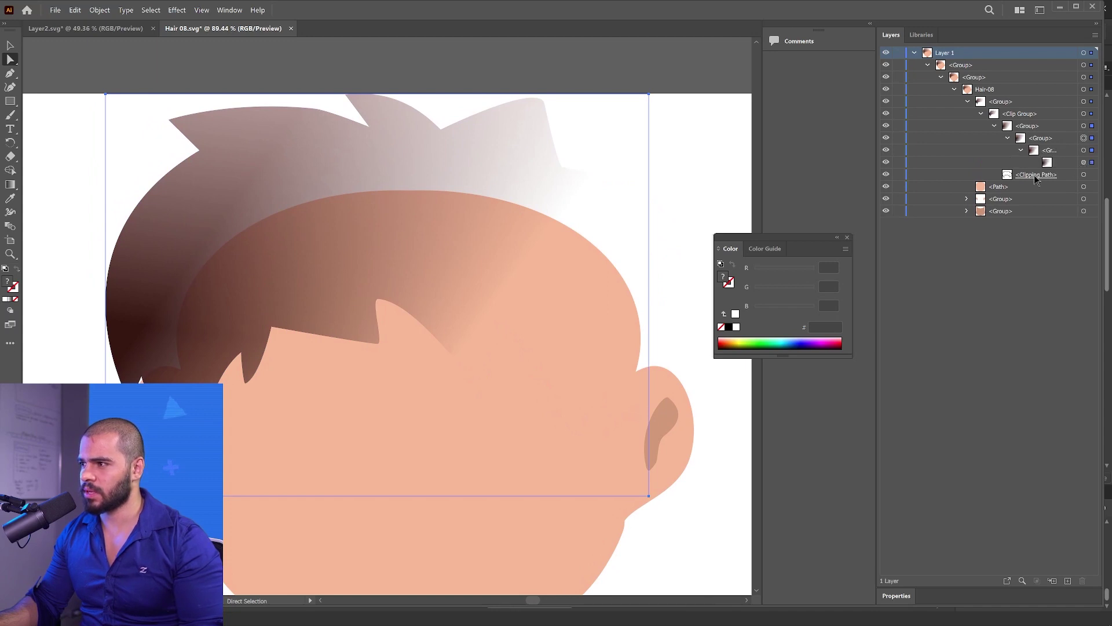
drag(366, 269, 416, 305)
scroll(362, 223, up, 2)
drag(296, 223, 67, 274)
drag(319, 240, 420, 249)
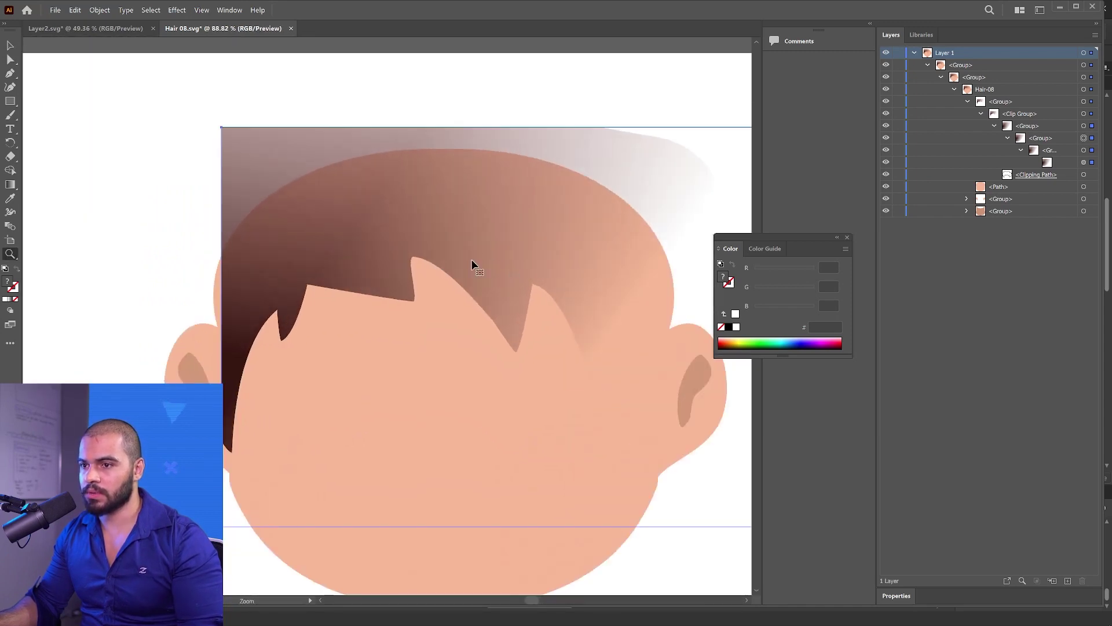
drag(500, 262, 406, 281)
Step: Select the hair's clipping path and examine its outline against the shifted gradient artwork
click(1084, 174)
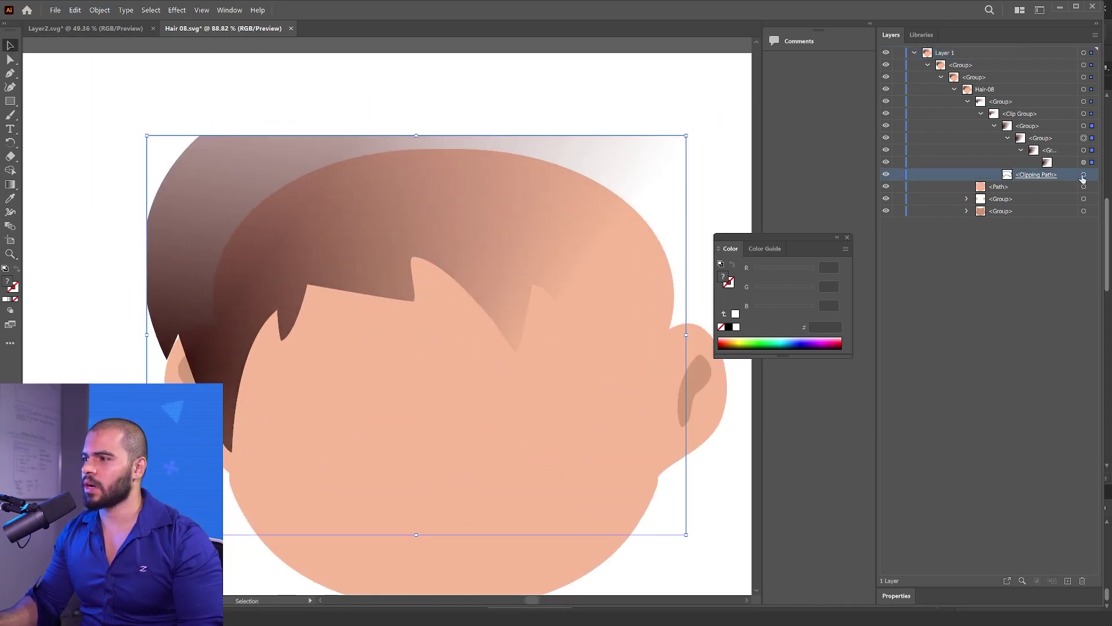
key(a)
drag(219, 149, 219, 204)
drag(290, 211, 201, 234)
drag(329, 227, 344, 186)
drag(284, 212, 401, 238)
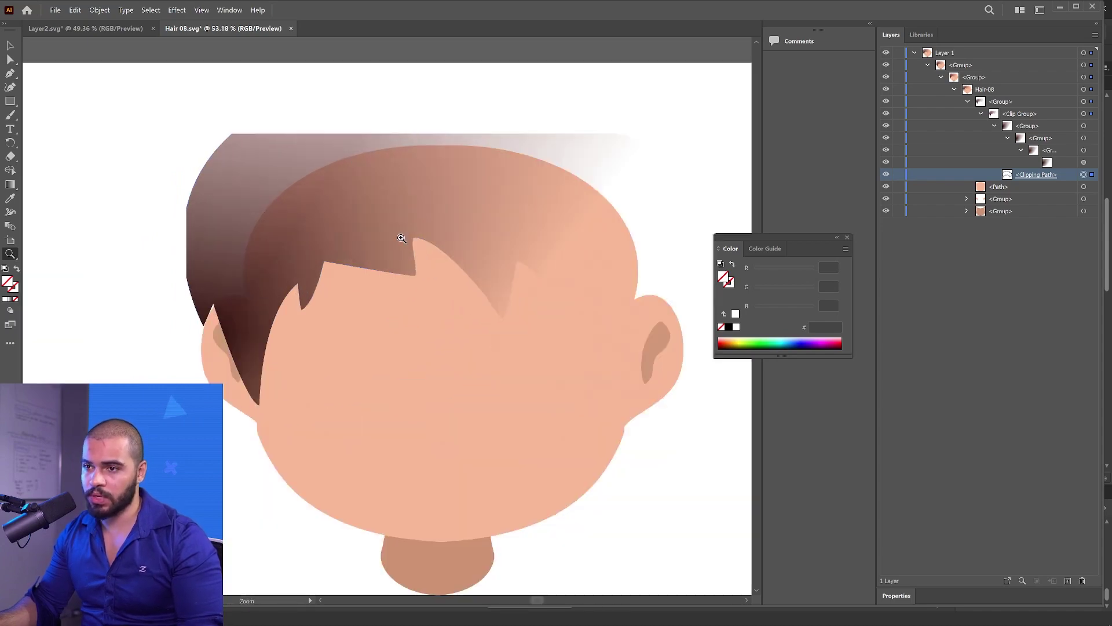
scroll(401, 238, up, 2)
Step: Switch to the mind map and focus on the "DO NOT.." topic with its subtopics
key(alt+Tab)
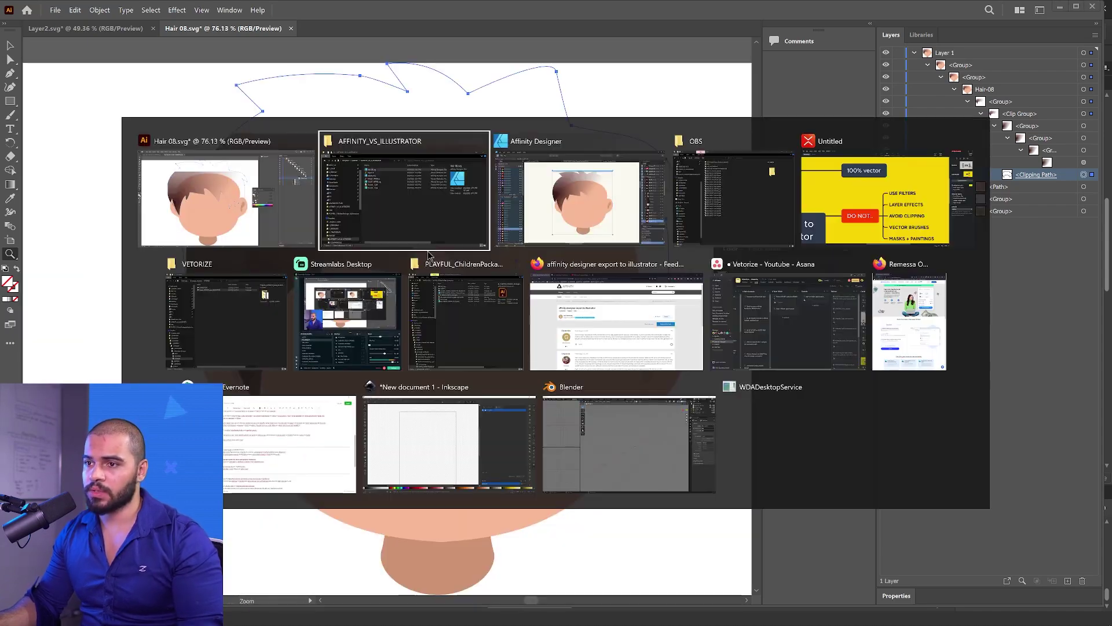
click(838, 232)
drag(486, 446, 385, 307)
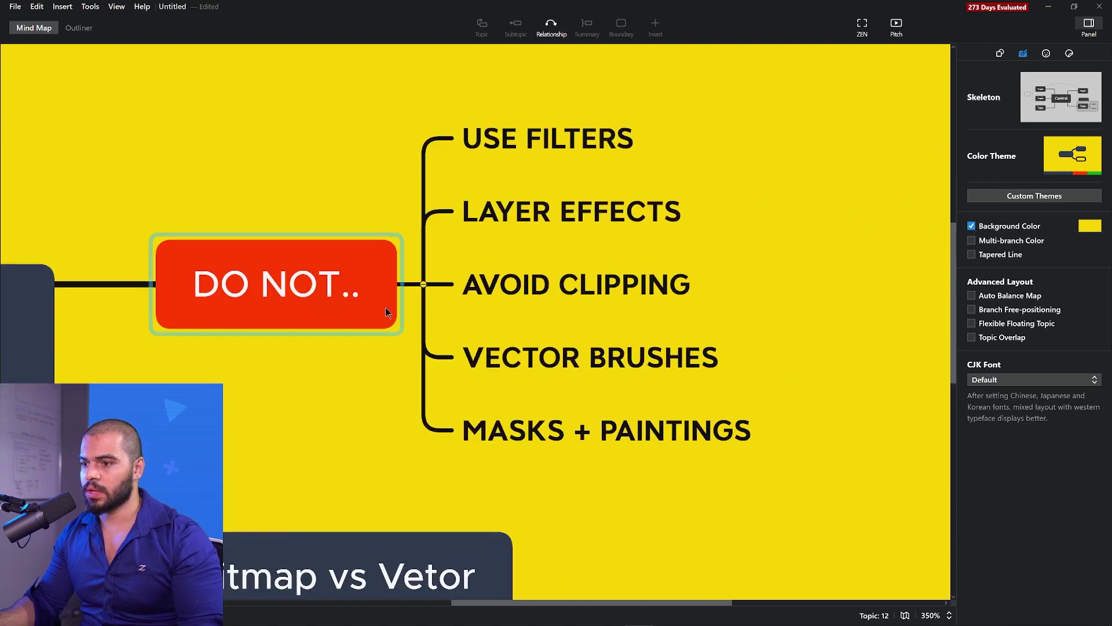
Step: Add a "TRANSPARENCY" subtopic under the "DO NOT.." topic
click(360, 290)
key(Tab)
key(Caps_Lock)
text(tr)
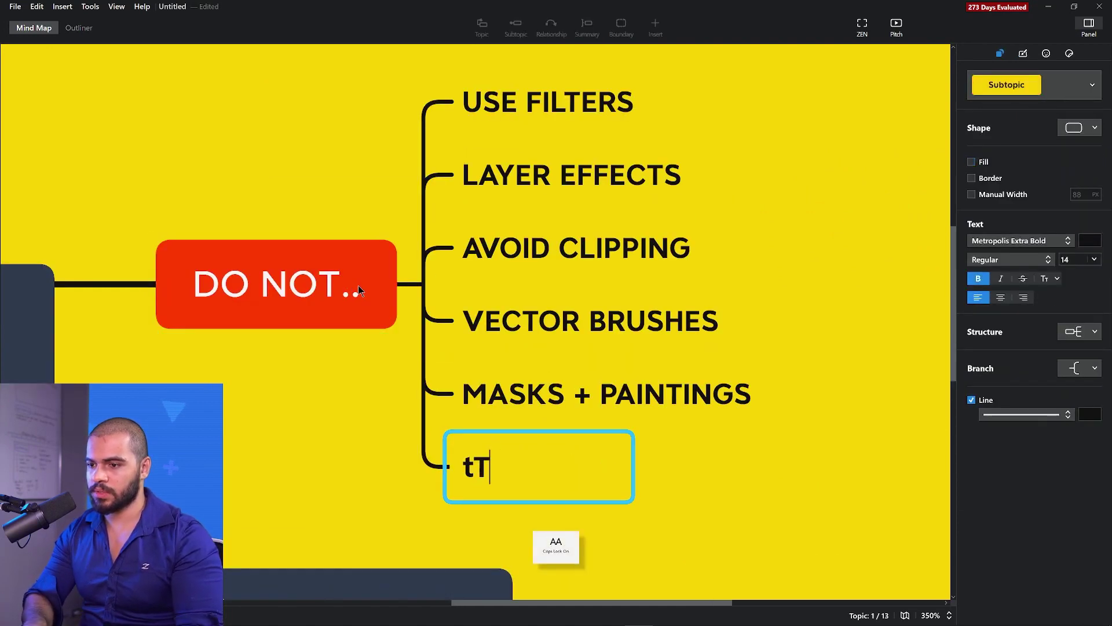
text(ANSPARENCY)
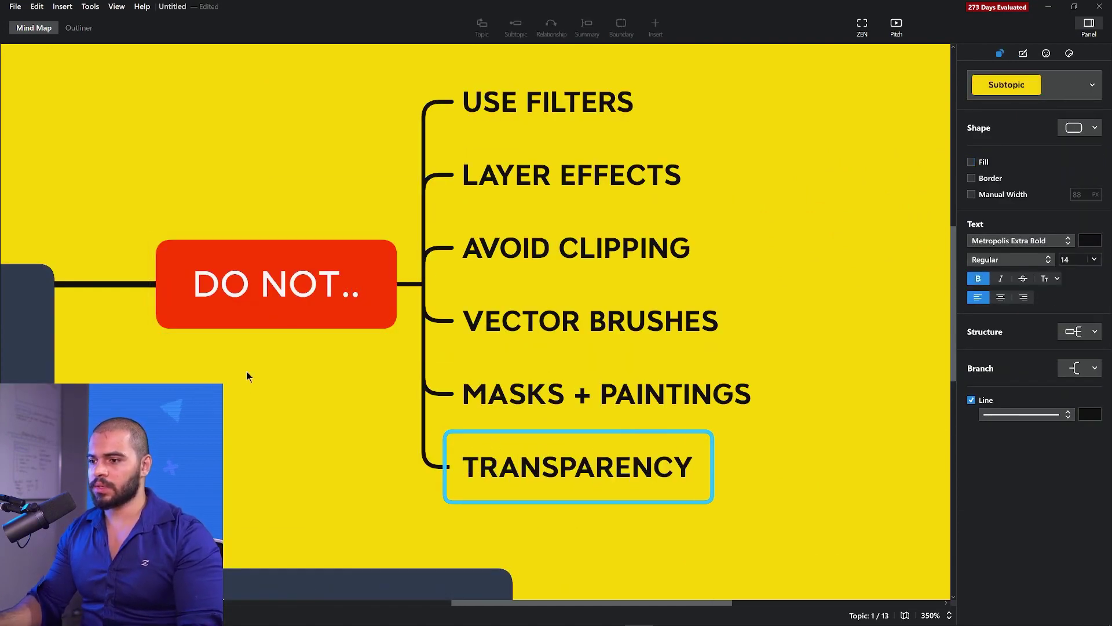
click(319, 415)
Step: Look over the mind map from the "DO NOT.." list down to the "Bitmap vs Vetor" and "HOW TO EXPORT" topics
scroll(344, 348, up, 3)
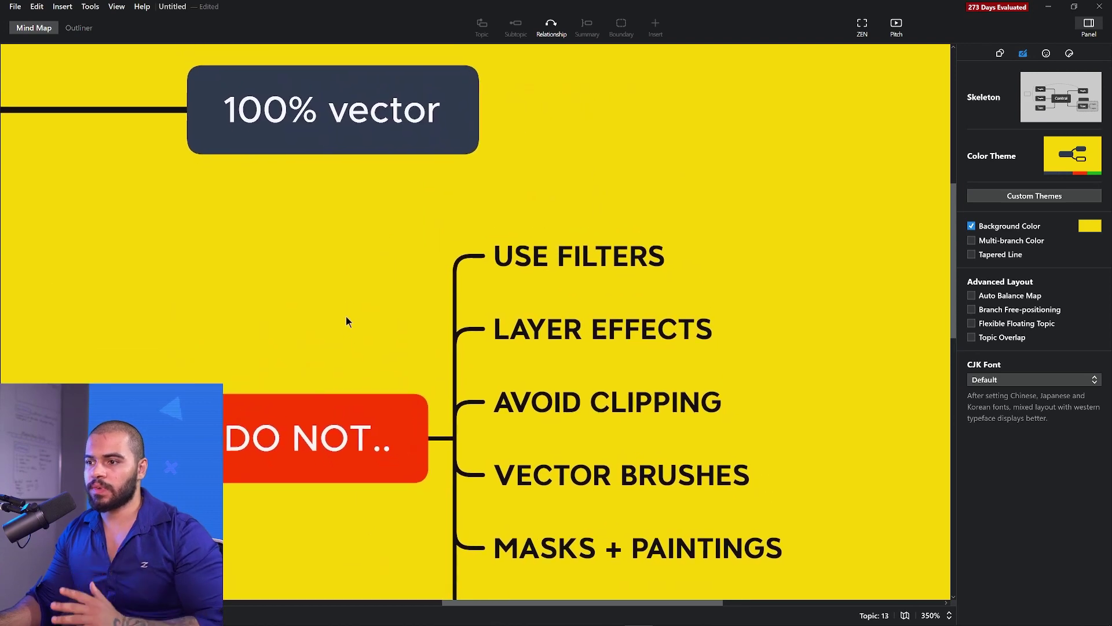
scroll(339, 261, down, 2)
drag(338, 230, 342, 178)
drag(266, 472, 392, 190)
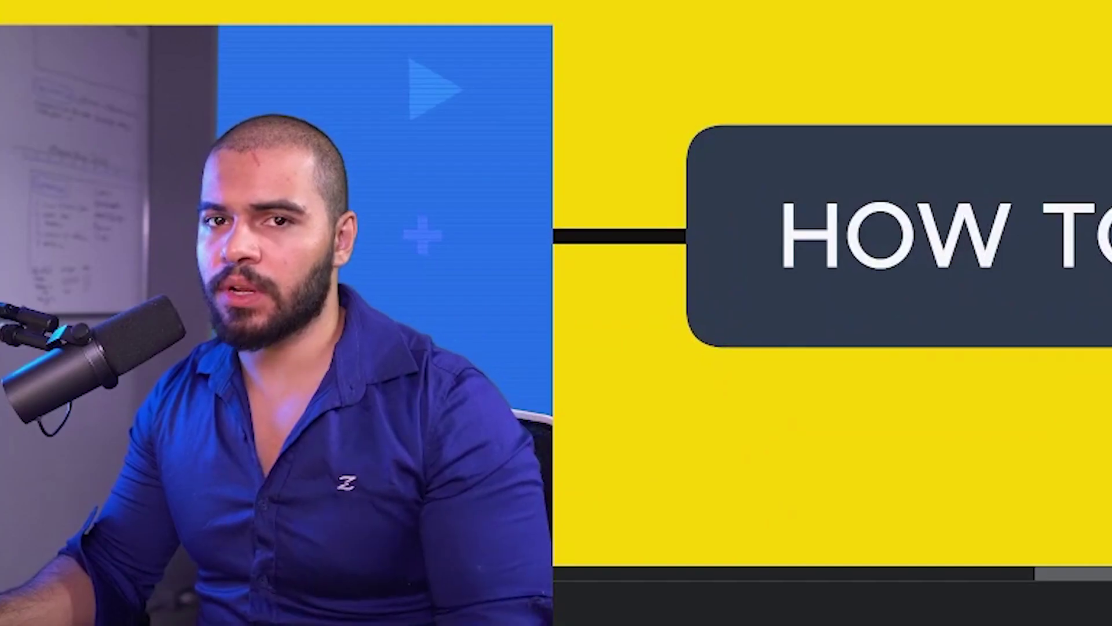
drag(832, 313, 779, 319)
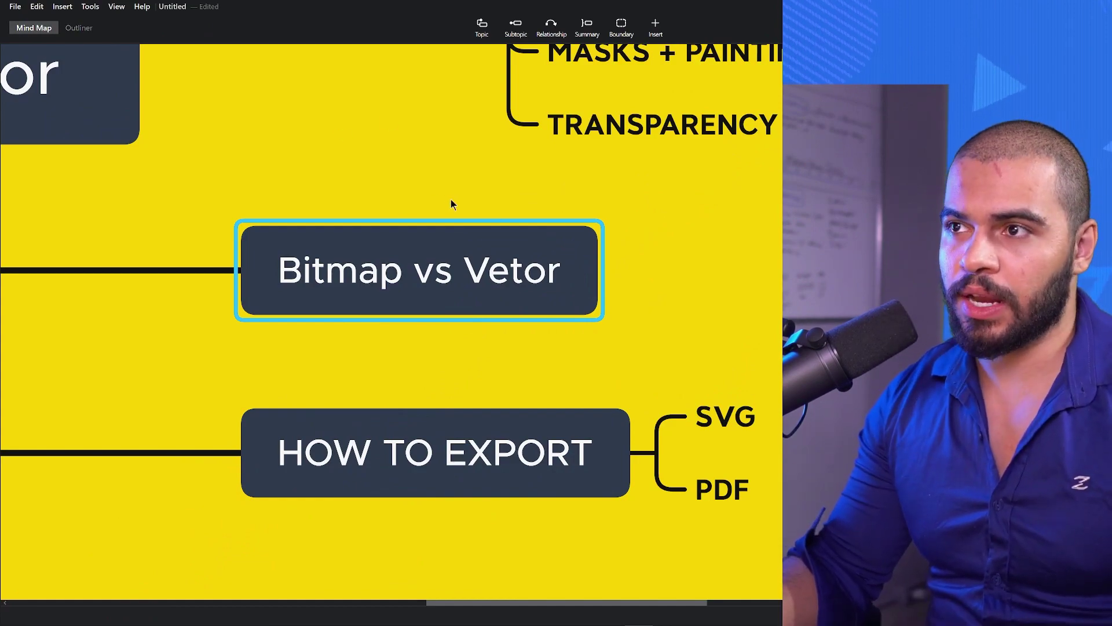
scroll(451, 200, down, 7)
click(474, 231)
scroll(406, 234, up, 4)
scroll(332, 237, down, 3)
drag(315, 117, 353, 256)
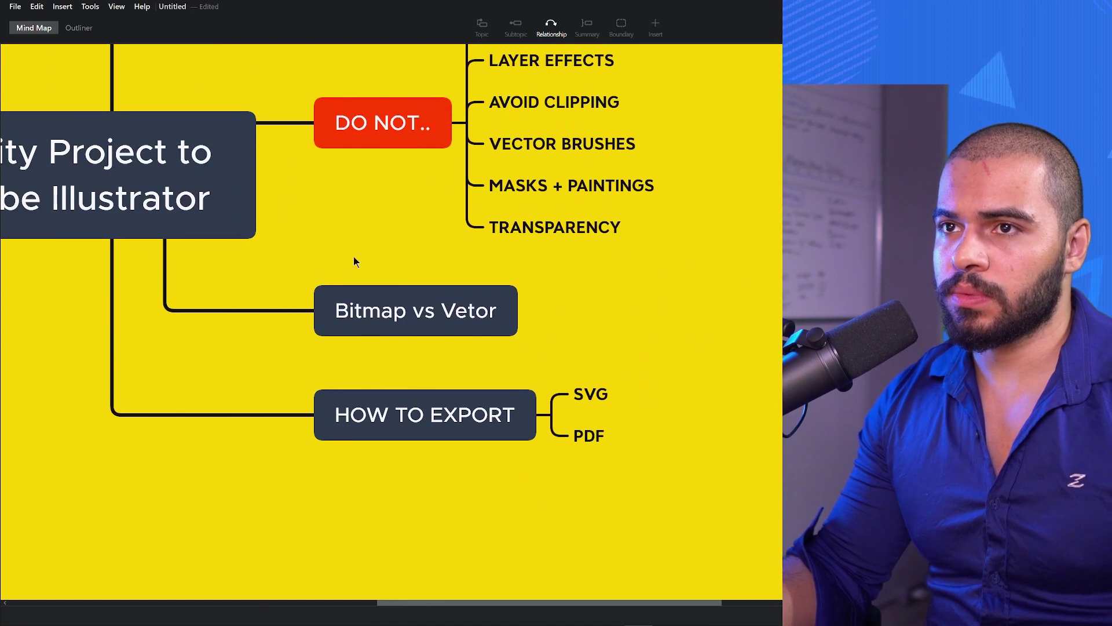
Step: Add the subtopic "psd is the best solution" to the "Bitmap vs Vetor" topic
scroll(394, 266, up, 2)
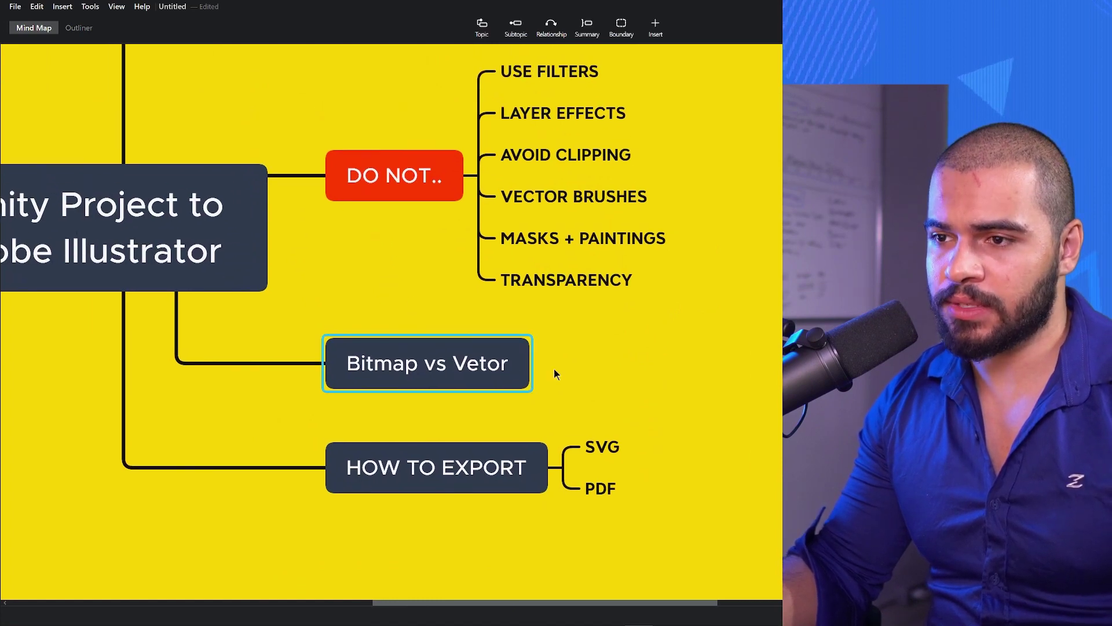
key(Tab)
key(Caps_Lock)
text(psd is the)
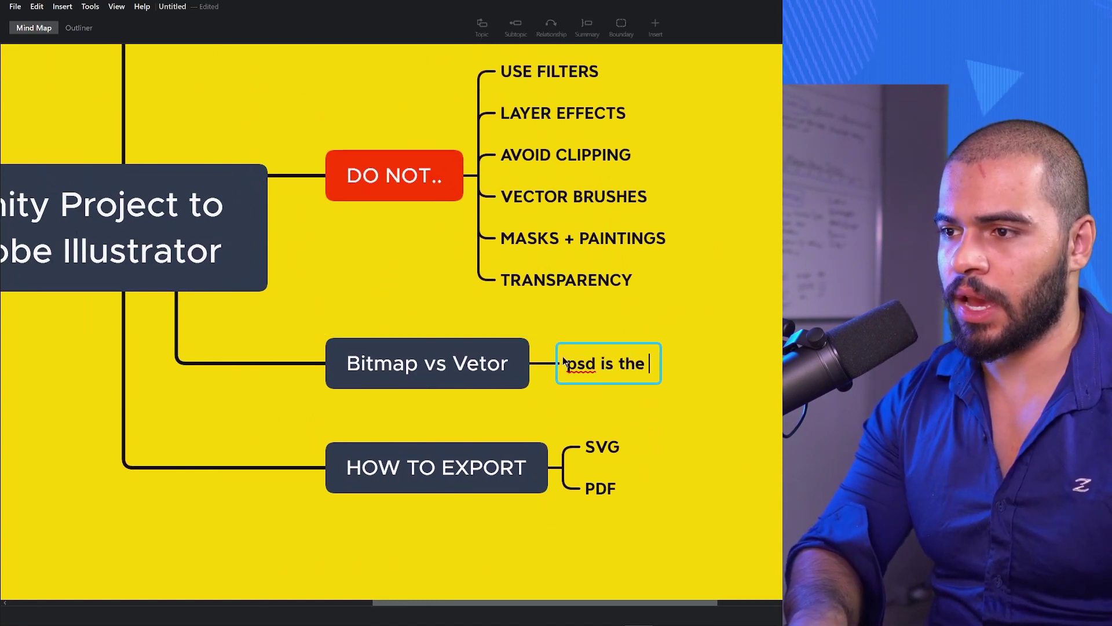
text( best solut)
key(BackSpace)
text(ution)
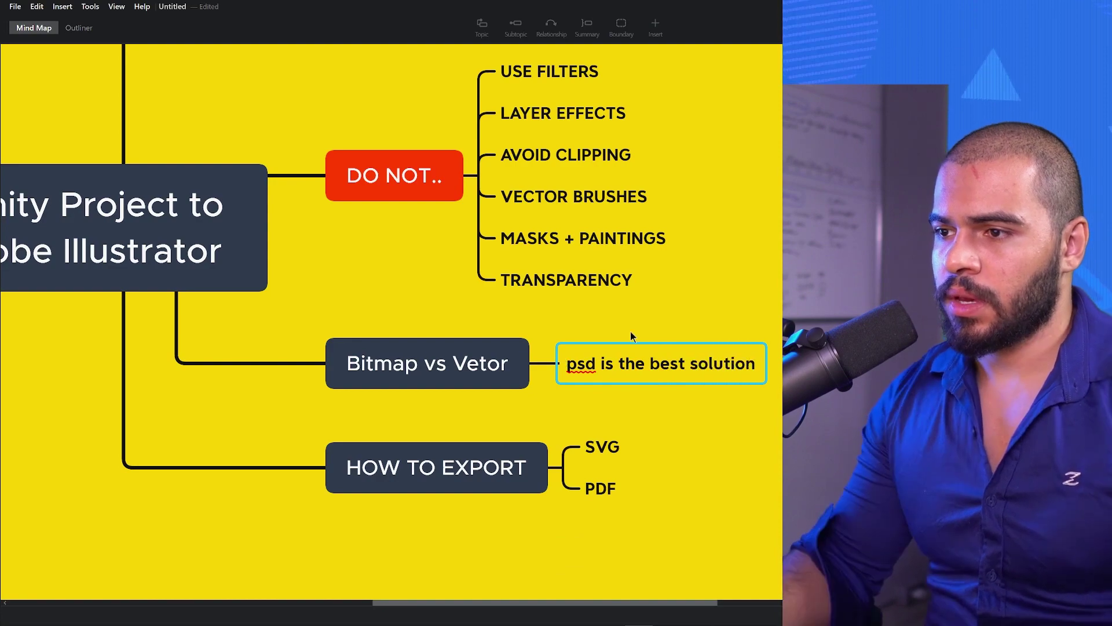
click(684, 324)
drag(722, 344, 618, 263)
scroll(679, 318, up, 2)
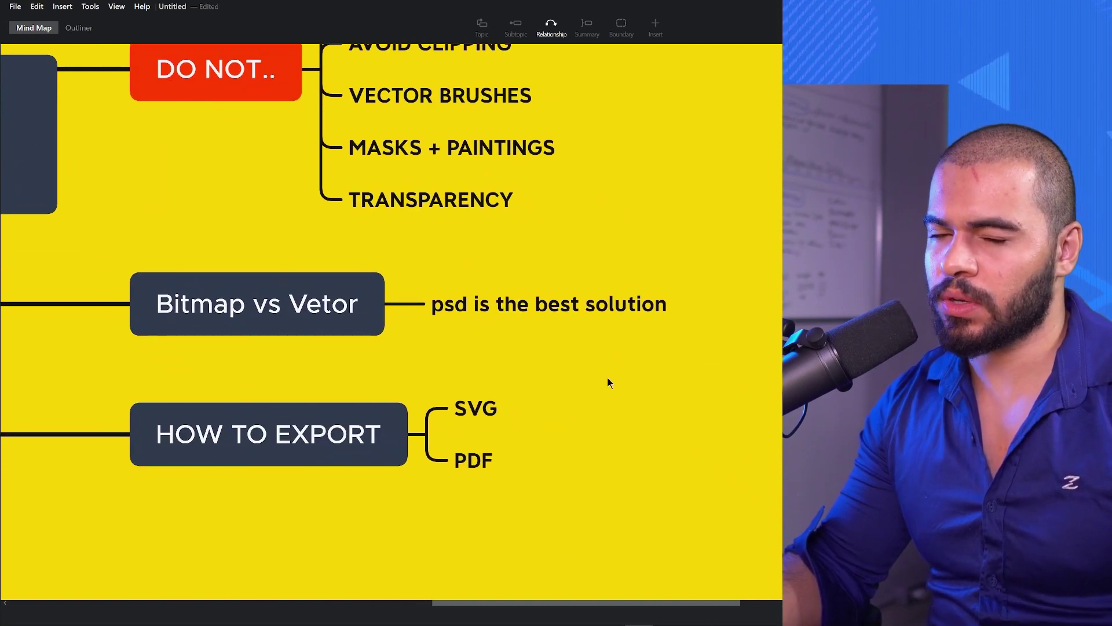
scroll(587, 385, up, 2)
Step: Switch to the exercise#39 document in Affinity Designer, frame the watermelon artwork and open the Export Persona
key(alt+Tab)
click(417, 174)
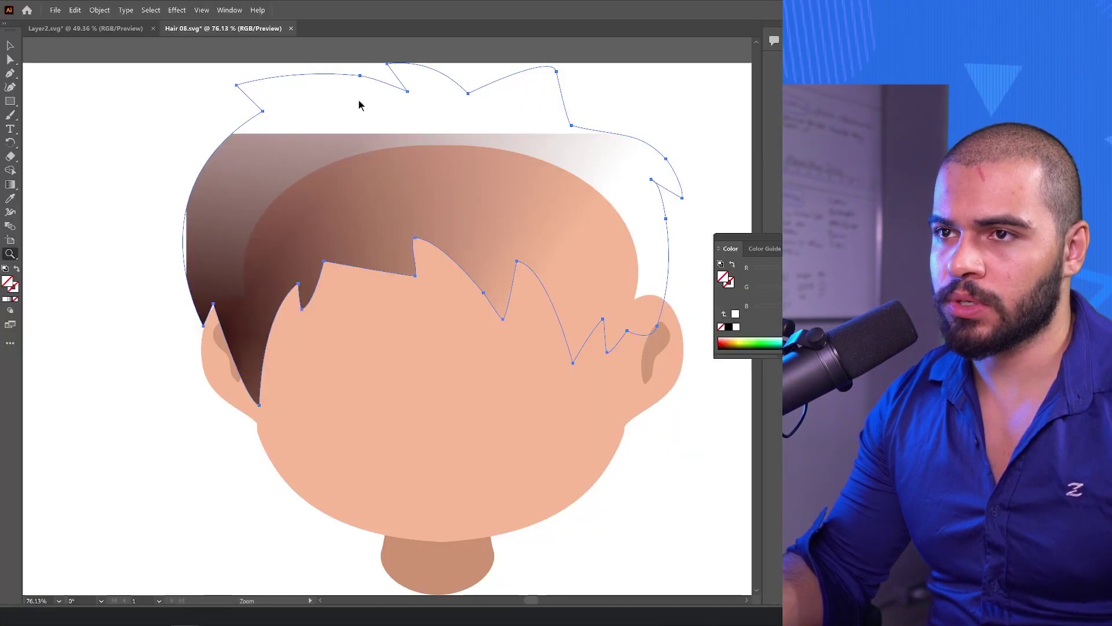
key(alt+Tab)
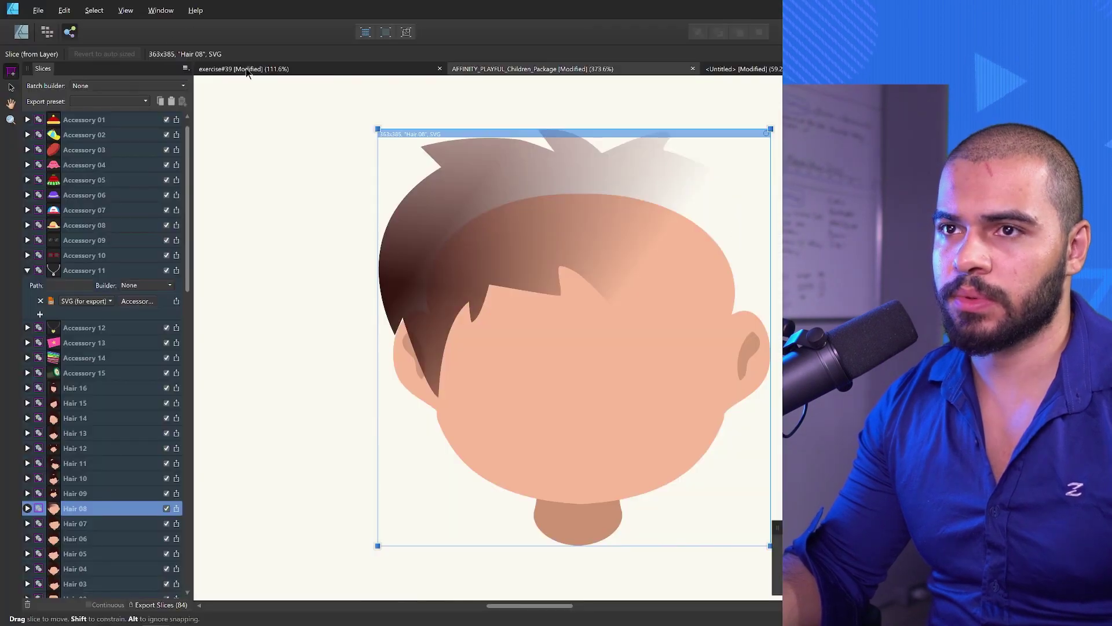
click(246, 71)
scroll(377, 173, up, 4)
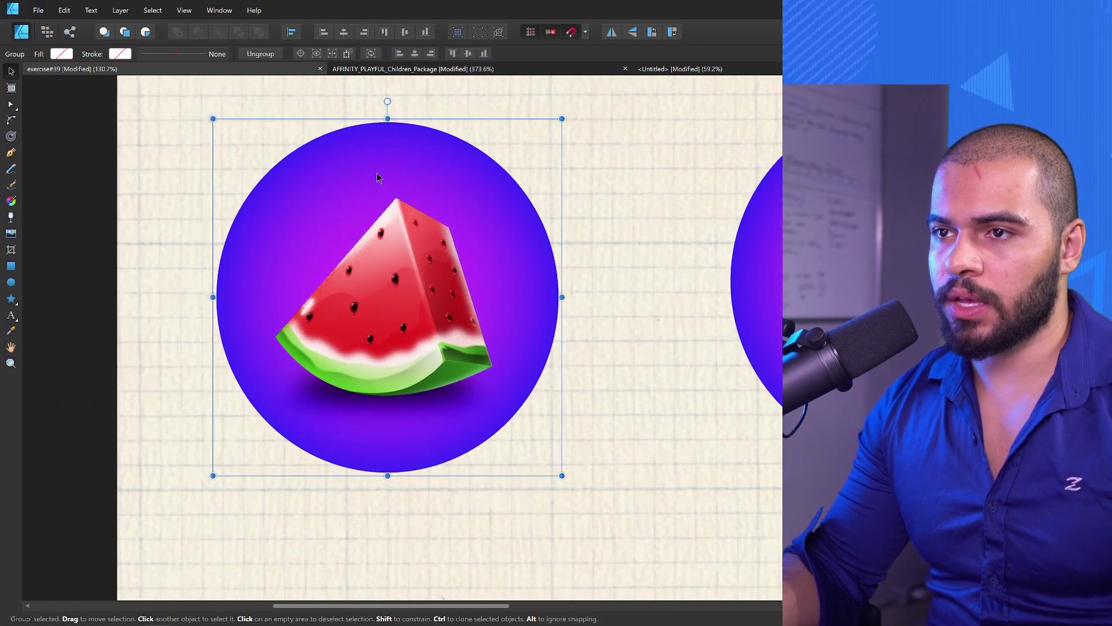
drag(377, 173, 431, 175)
click(71, 34)
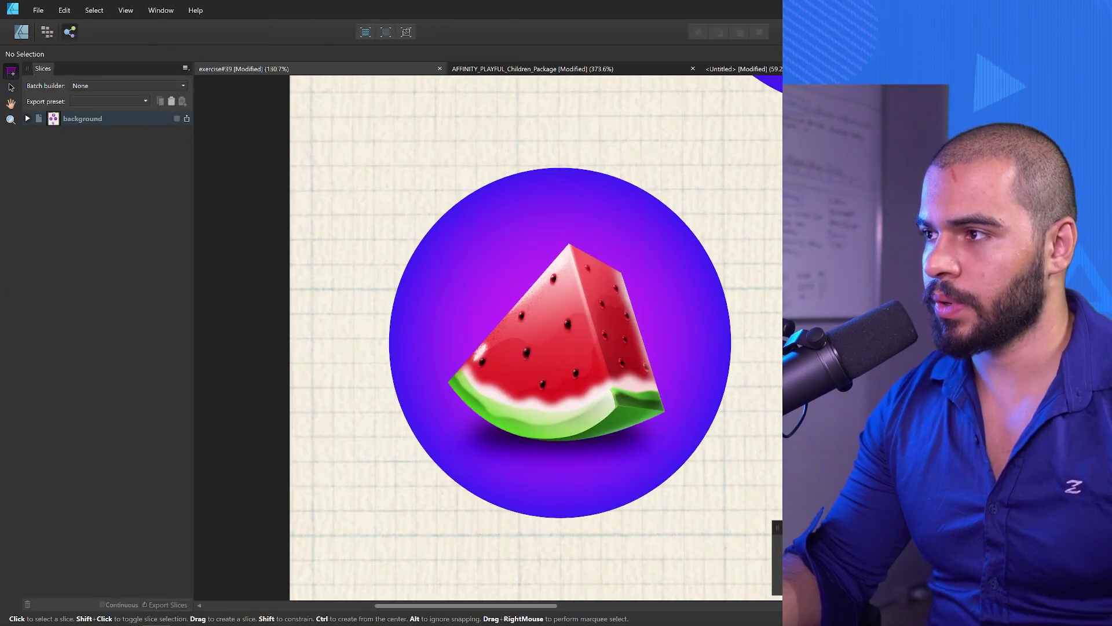
Step: Create an export slice from the watermelon circle artwork and set its format to PSD (preserve editability)
click(543, 322)
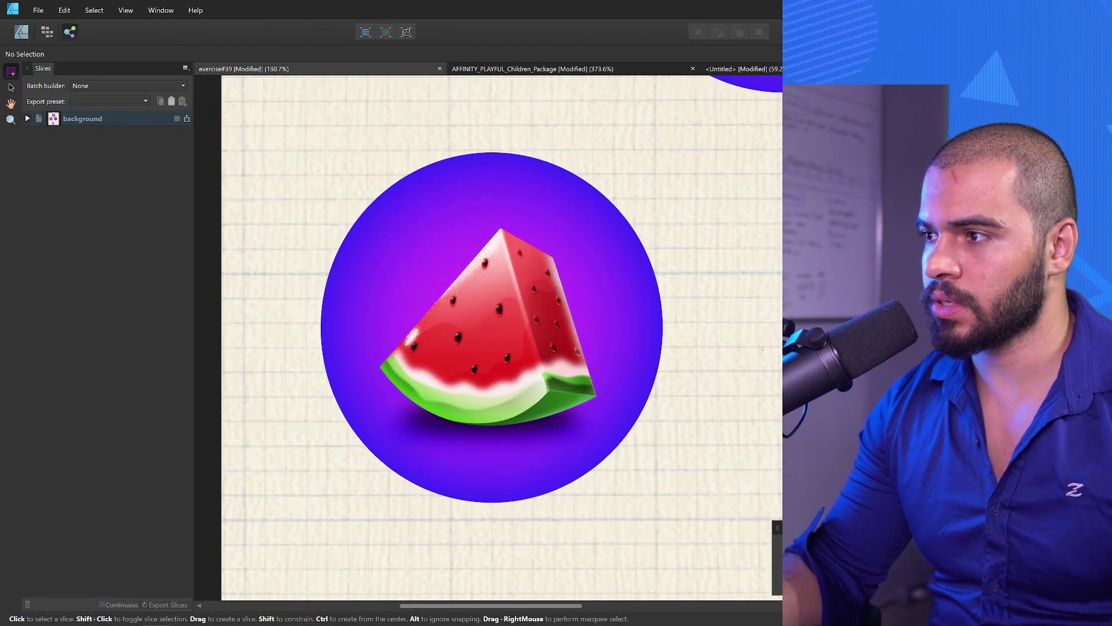
click(522, 313)
click(27, 133)
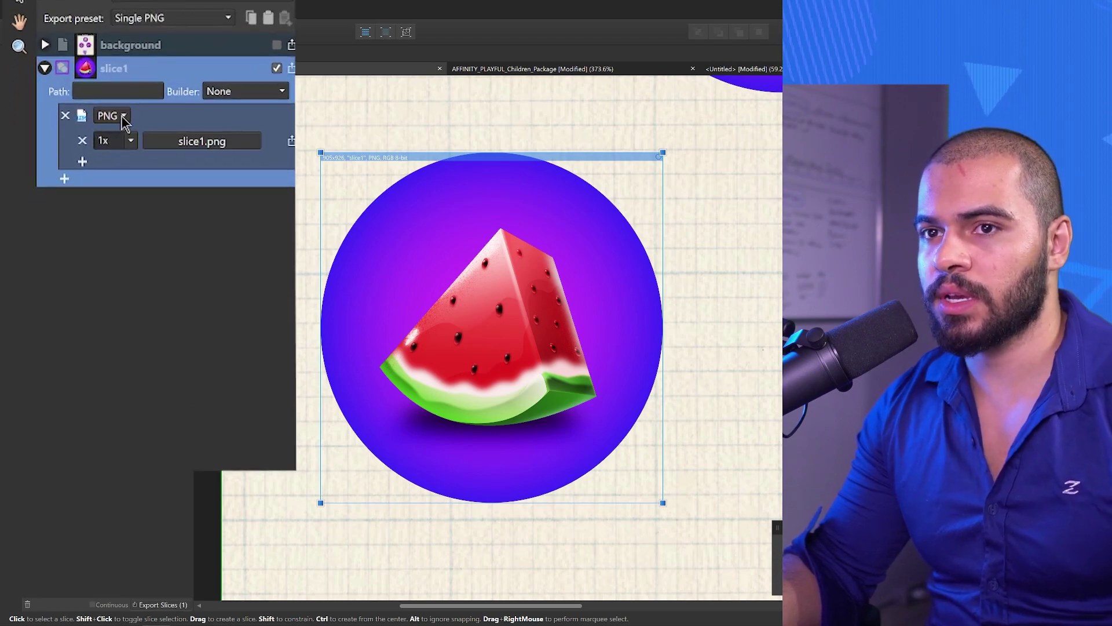
click(123, 118)
drag(148, 202, 142, 323)
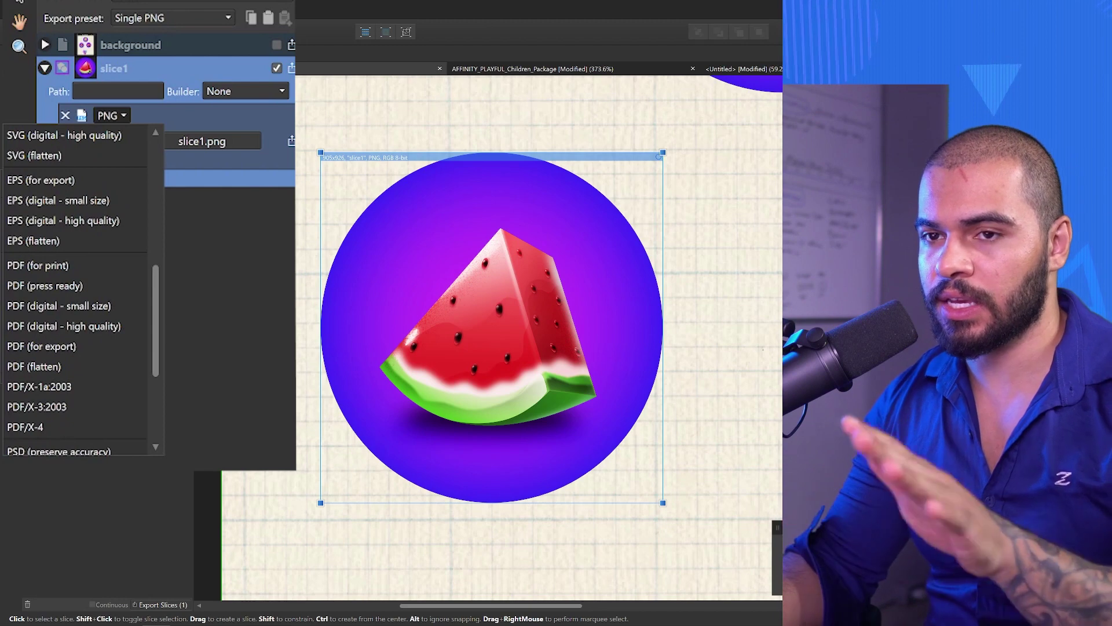
drag(156, 289, 164, 339)
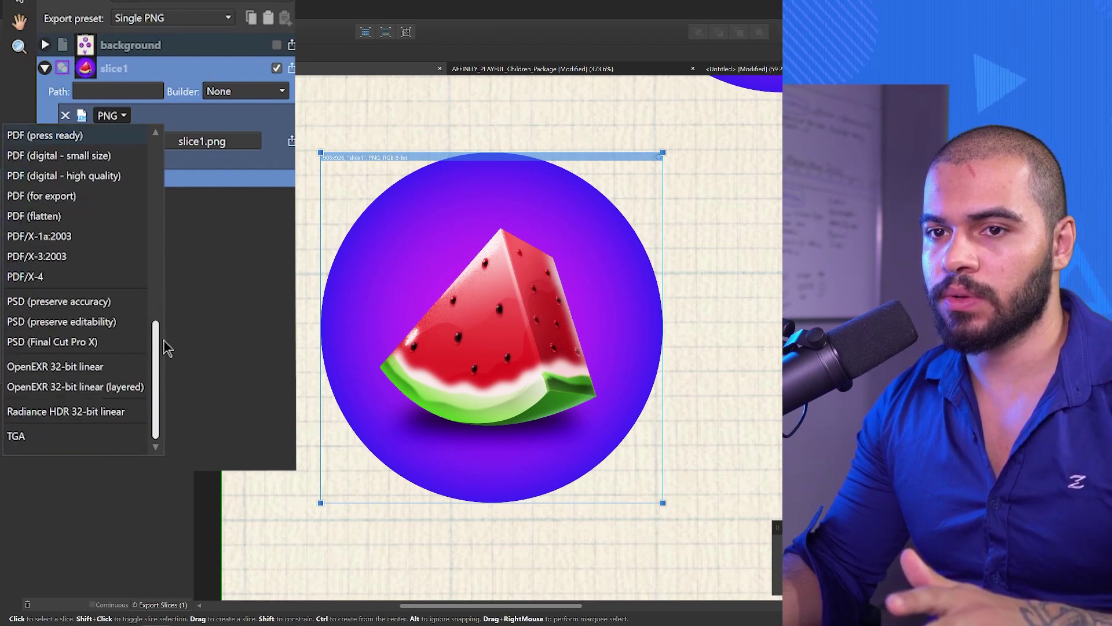
click(81, 327)
Step: Rename the watermelon slice to PROJECT_1 and export it
double_click(83, 133)
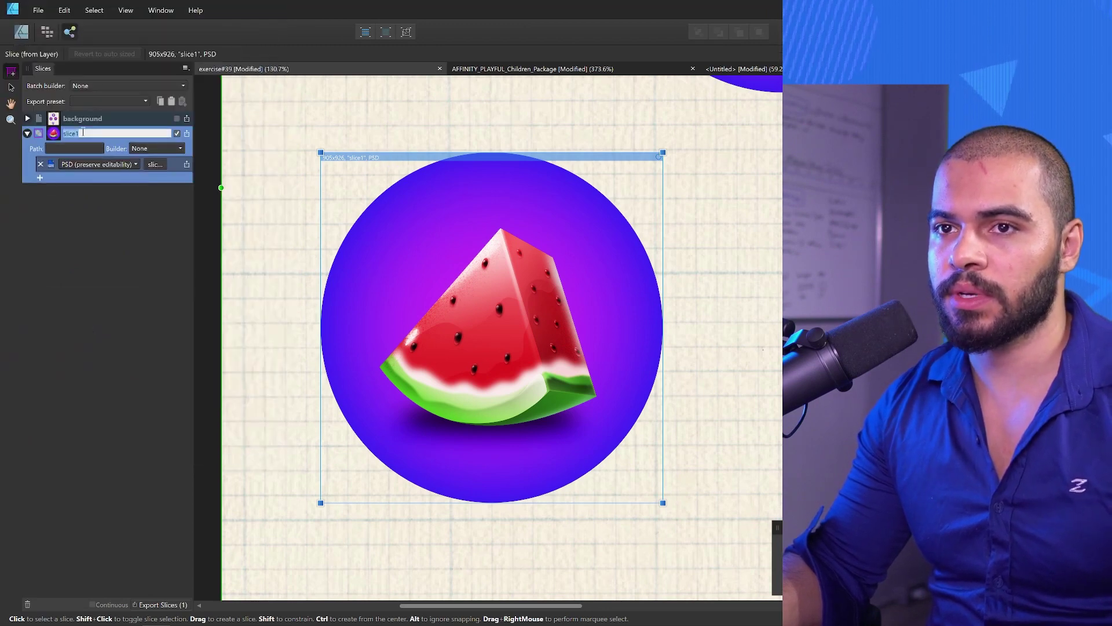
key(Caps_Lock)
text(PROJECT_1)
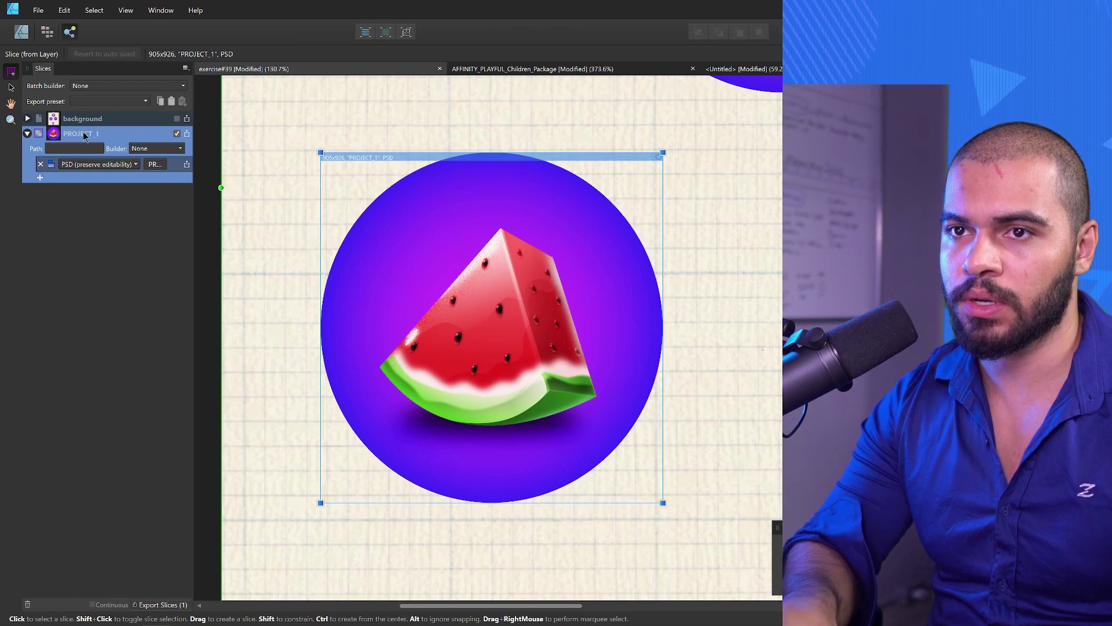
key(Return)
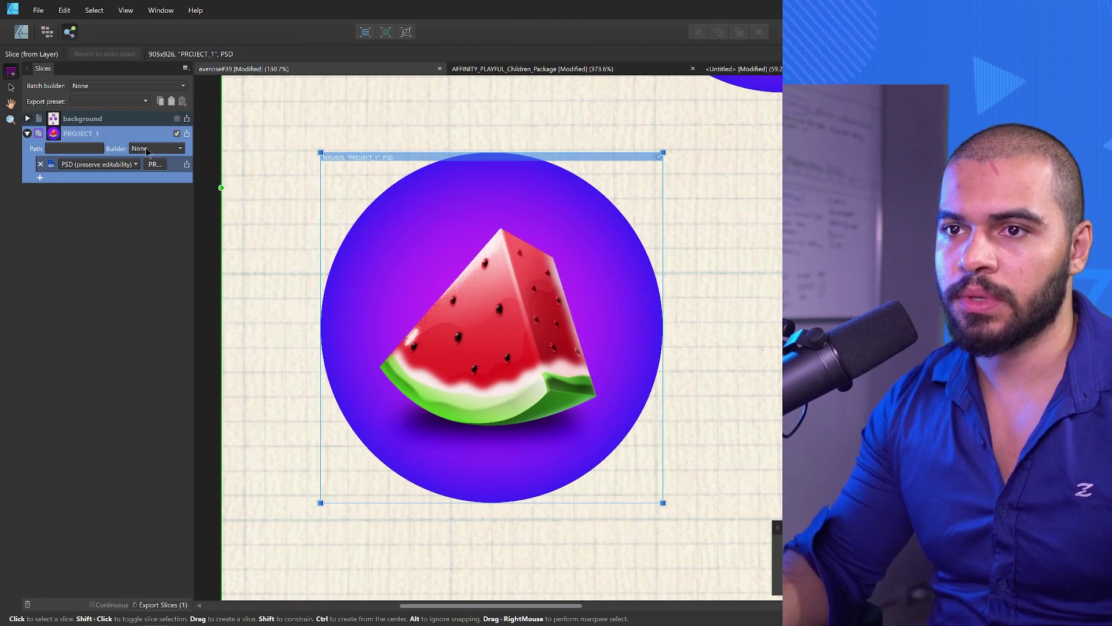
click(186, 165)
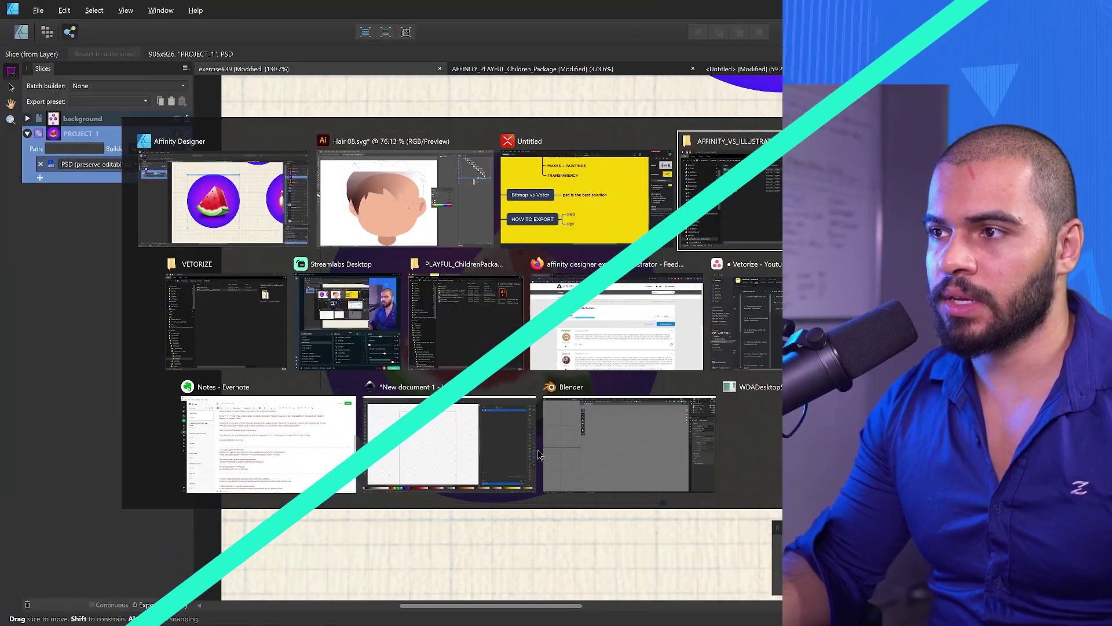
Step: Switch to the AFFINITY_VS_ILLUSTRATOR folder and open PROJECT_1.psd with Adobe Illustrator 2022
key(alt+Tab)
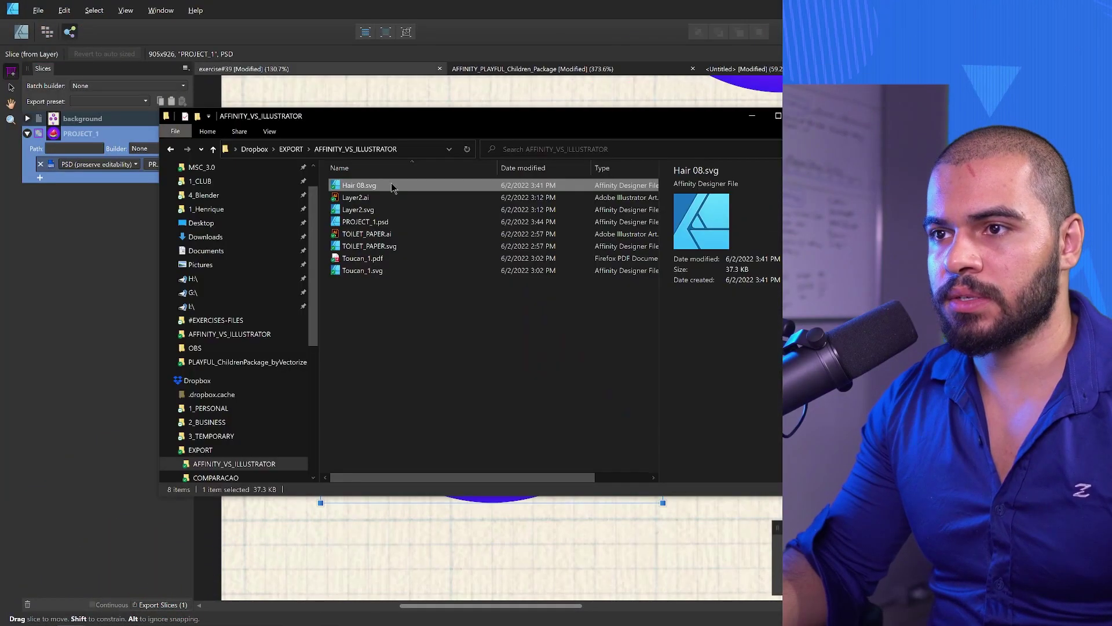
click(386, 224)
right_click(384, 224)
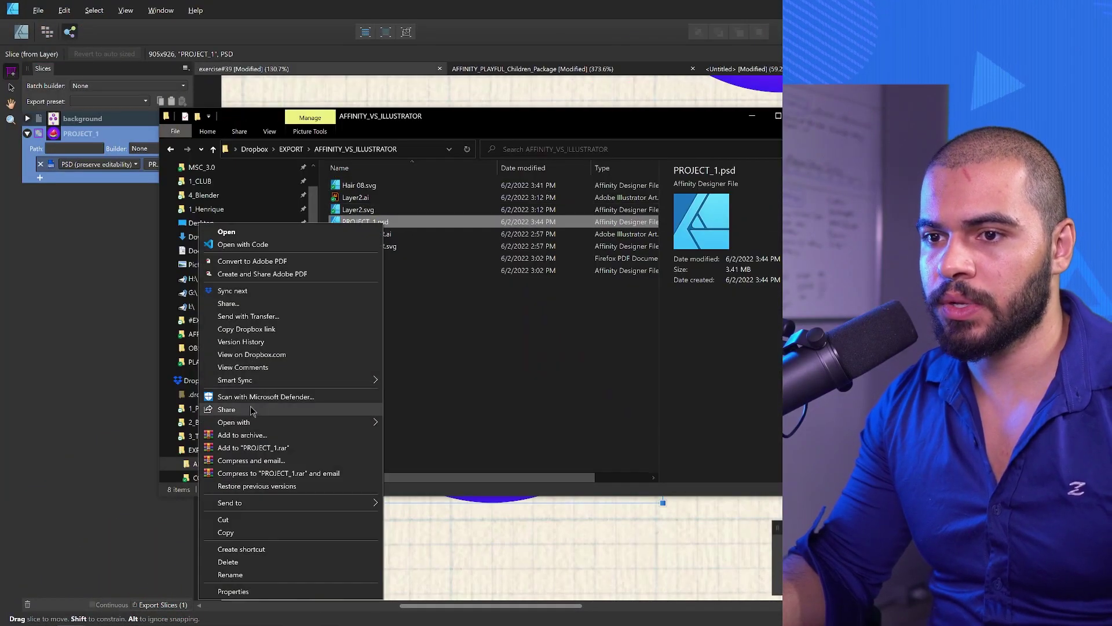
mouse_move(271, 427)
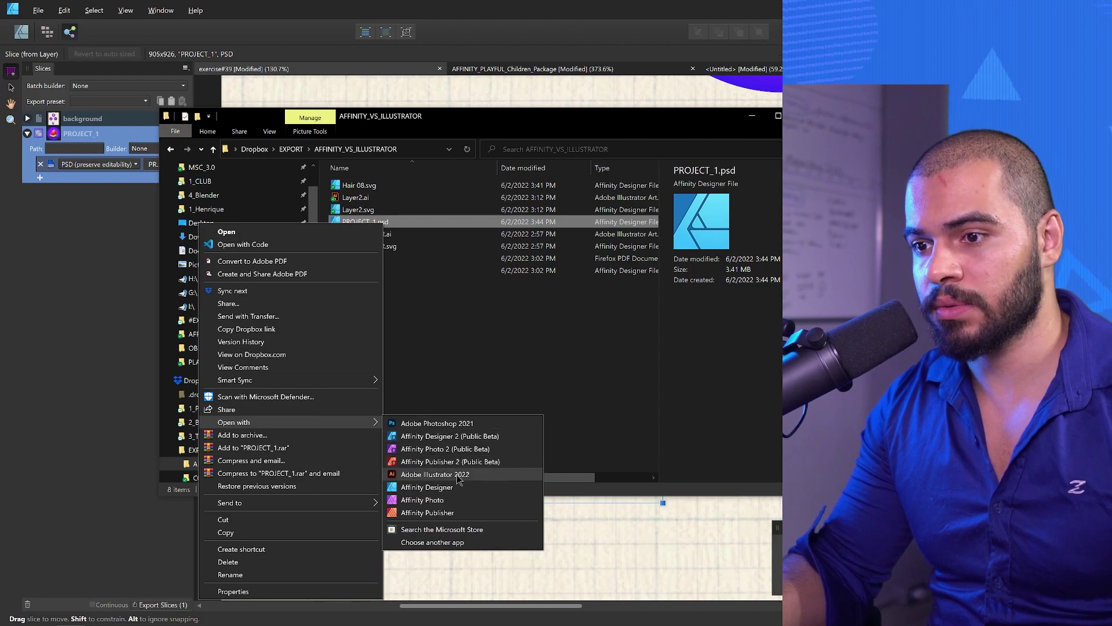
click(435, 474)
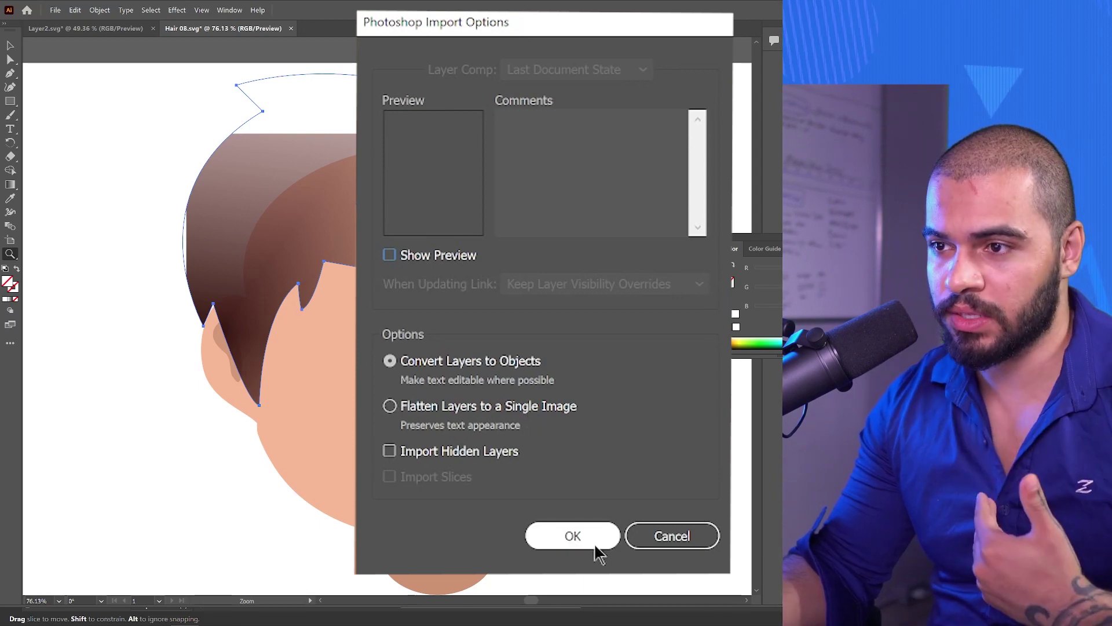
Step: Preview the PSD and import it with its layers converted to objects
click(425, 256)
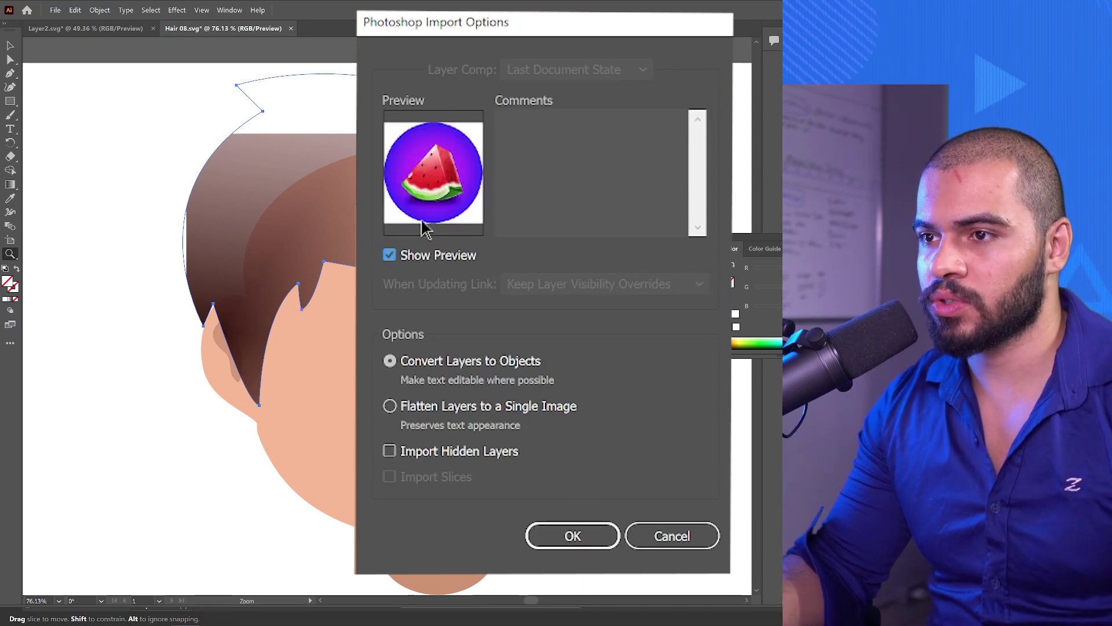
click(422, 264)
click(568, 438)
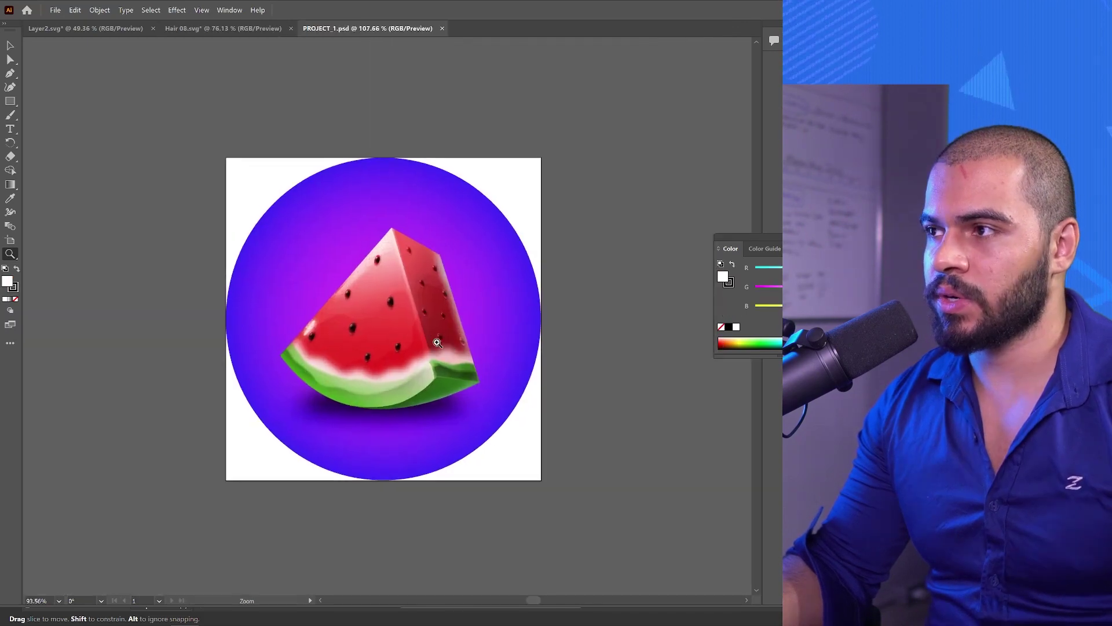
Step: Select the watermelon image, try moving it on the purple circle and undo the move
click(420, 357)
click(432, 233)
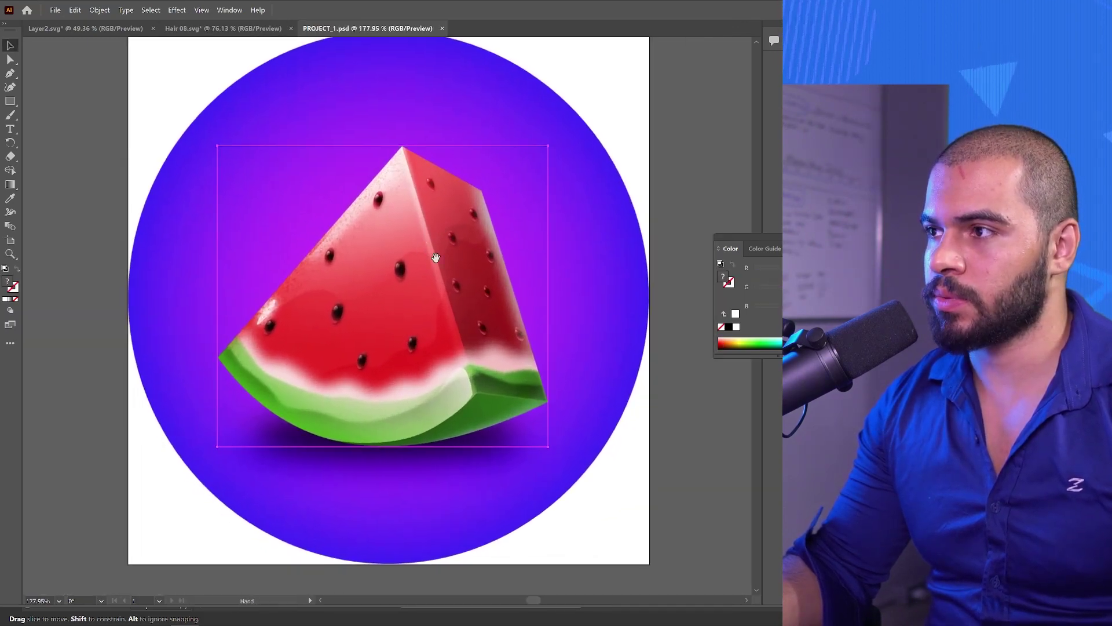
drag(435, 256, 449, 262)
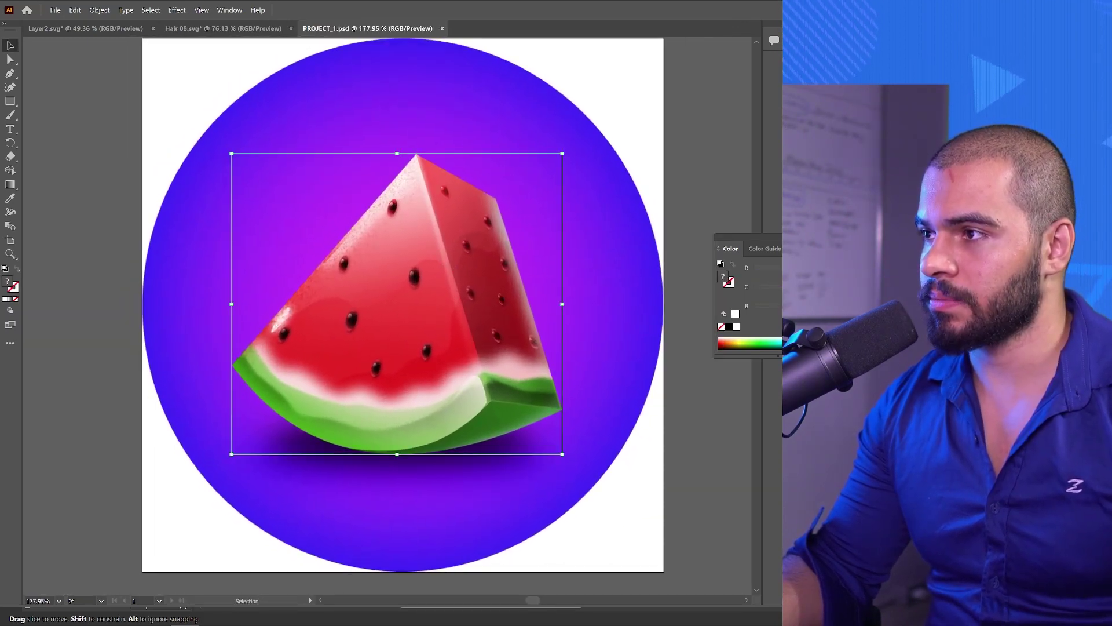
key(ctrl+z)
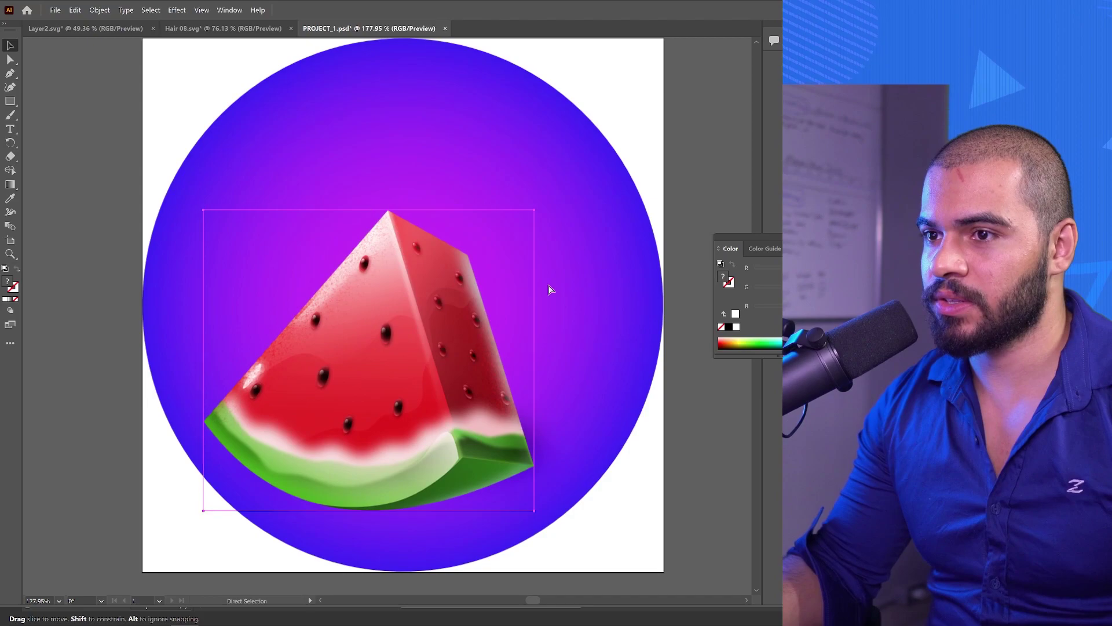
key(ctrl+z)
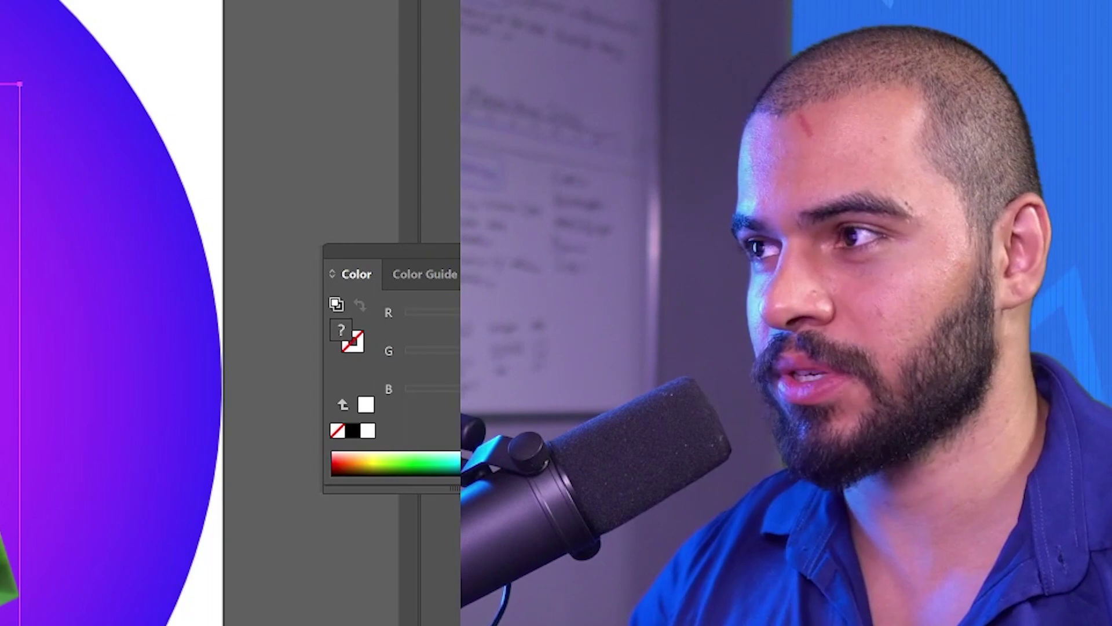
Step: Examine the imported watermelon artwork and its layer structure
key(v)
drag(110, 312, 143, 314)
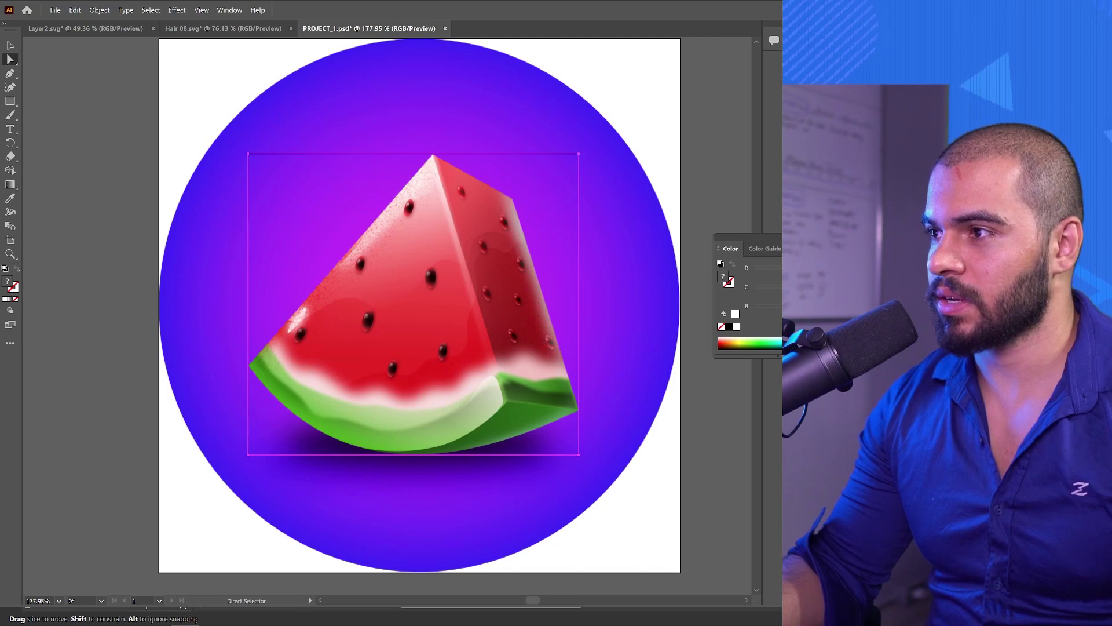
key(z)
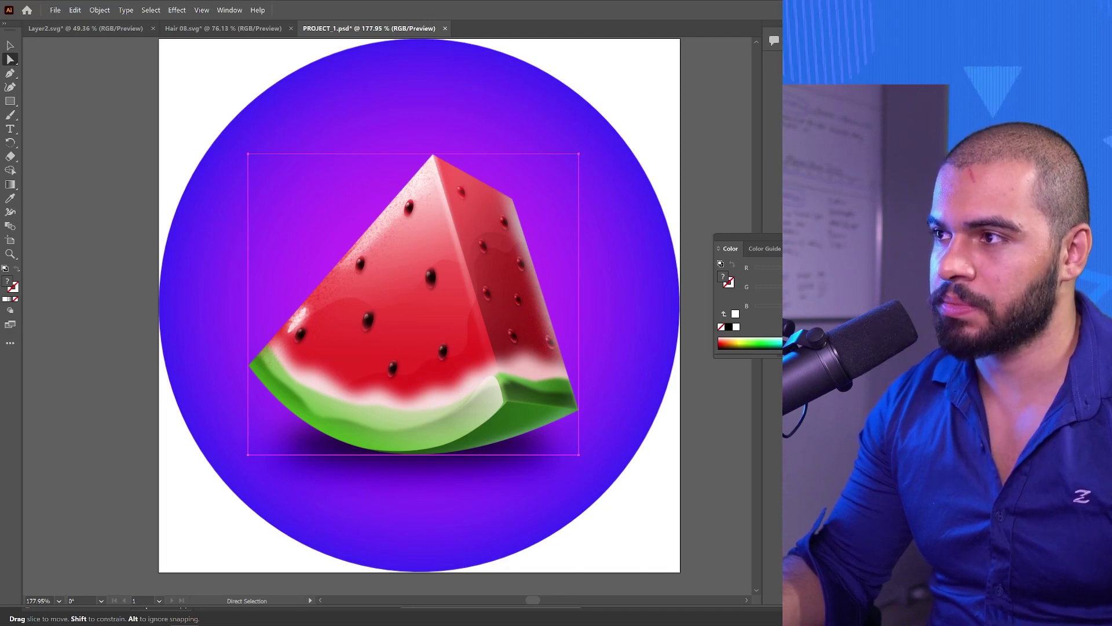
drag(372, 254, 375, 282)
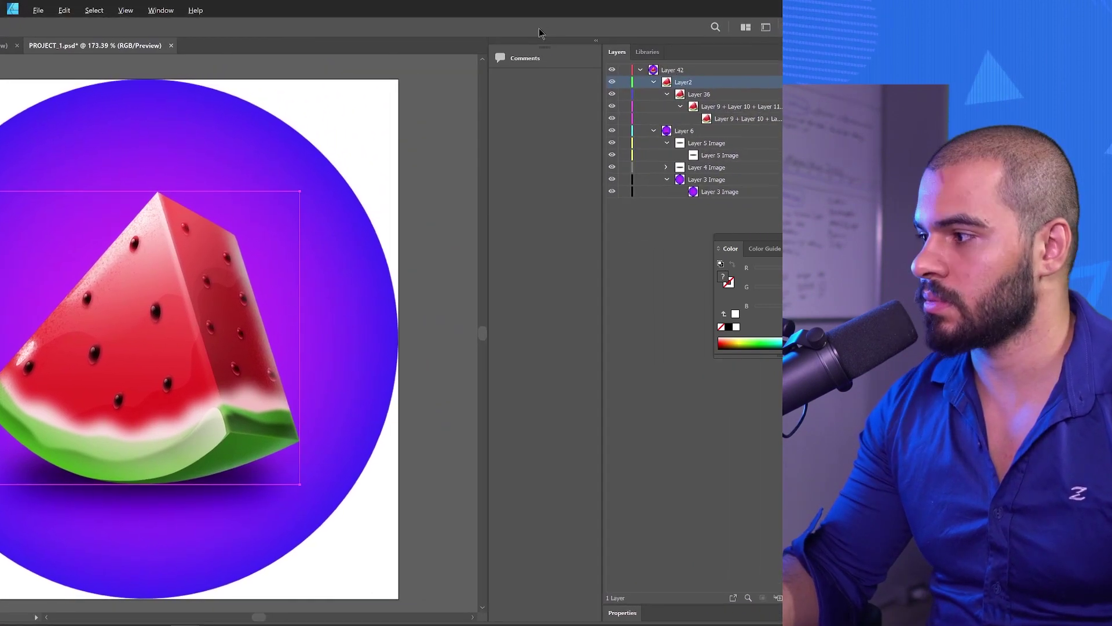
Step: Switch from the imported PSD to Affinity Designer and bring up the embedded watermelon artwork
click(652, 124)
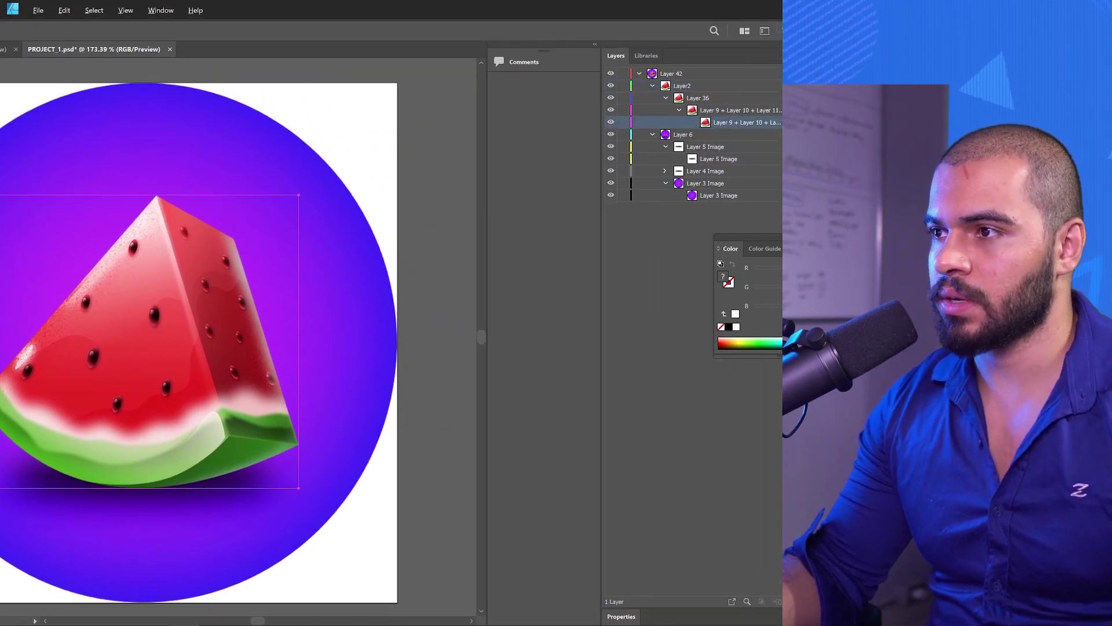
key(alt+Tab)
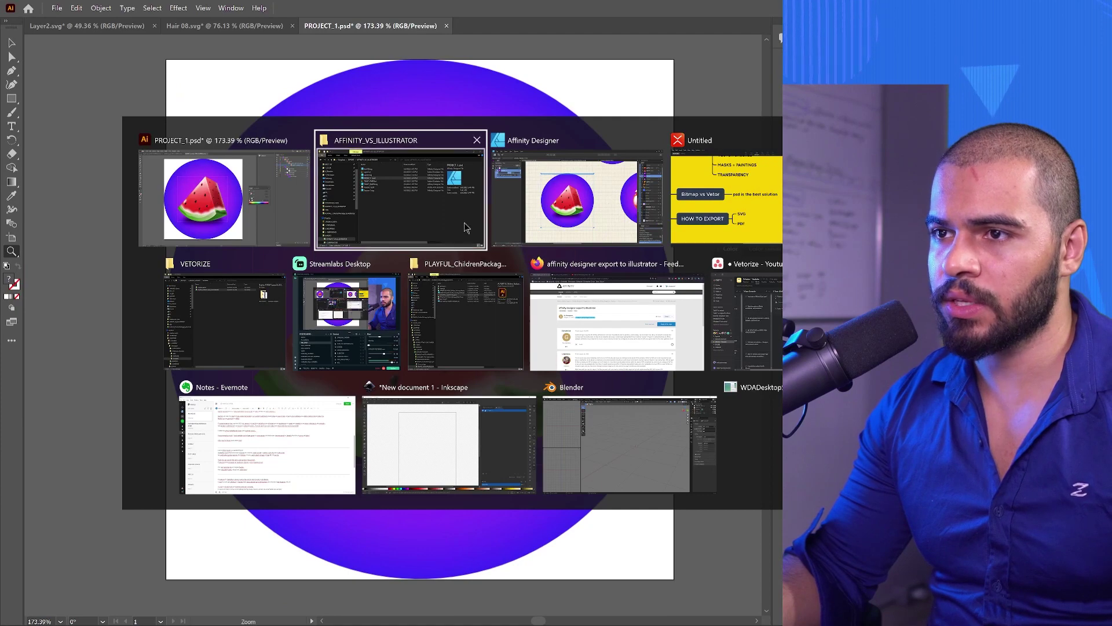
key(alt+Tab)
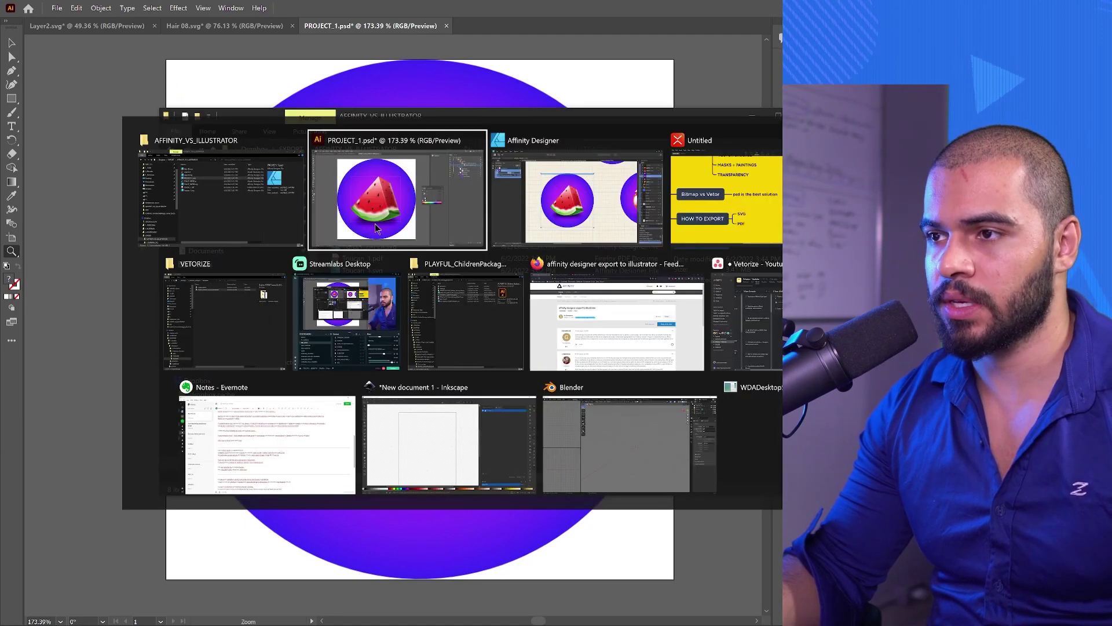
key(alt+Tab)
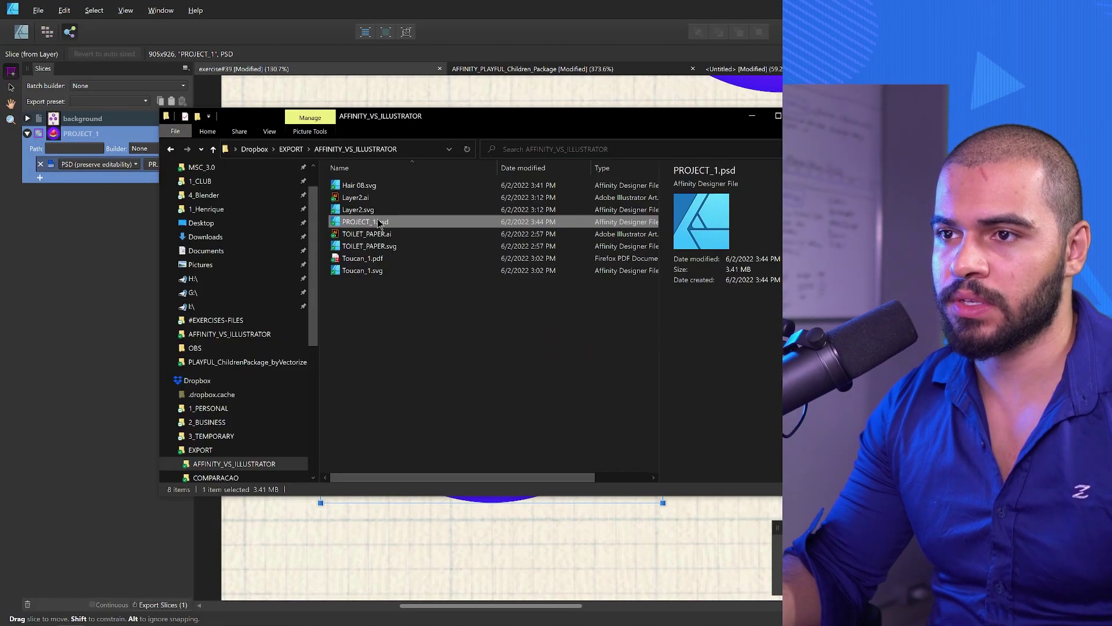
drag(380, 225, 429, 246)
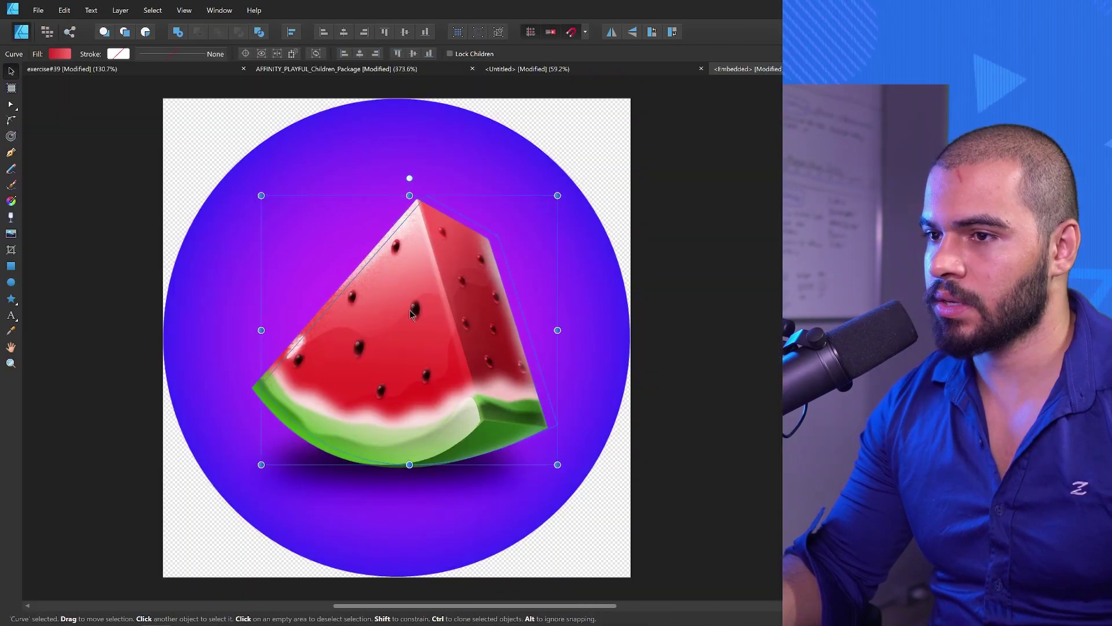
Step: Reshape the red watermelon curve by moving its upper-right corner node inward and slightly up, and deselect it
double_click(409, 310)
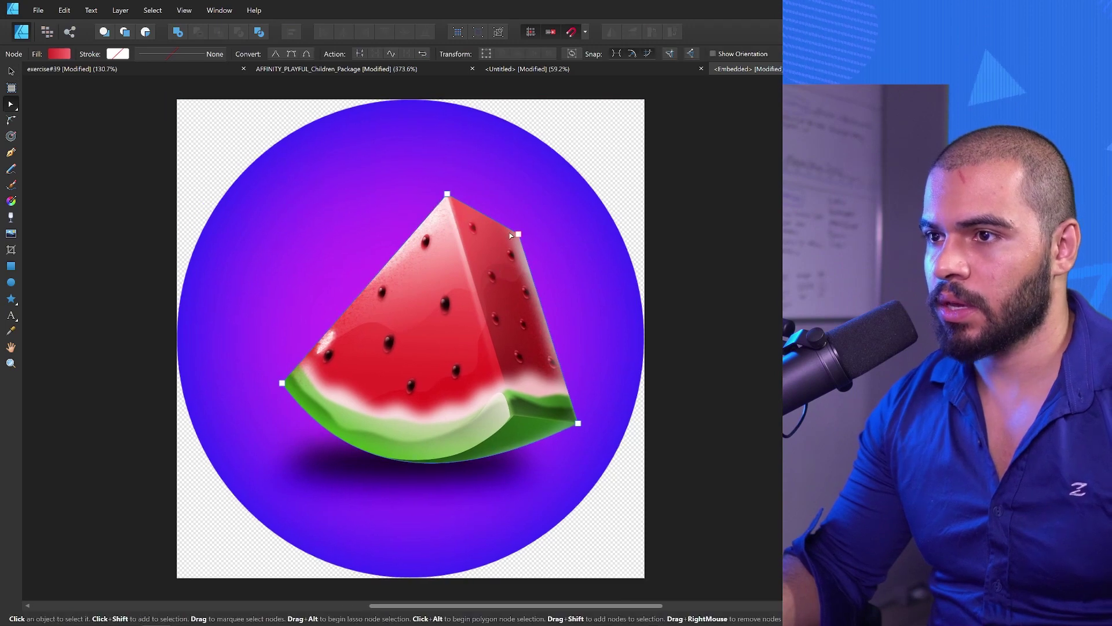
drag(513, 235, 504, 233)
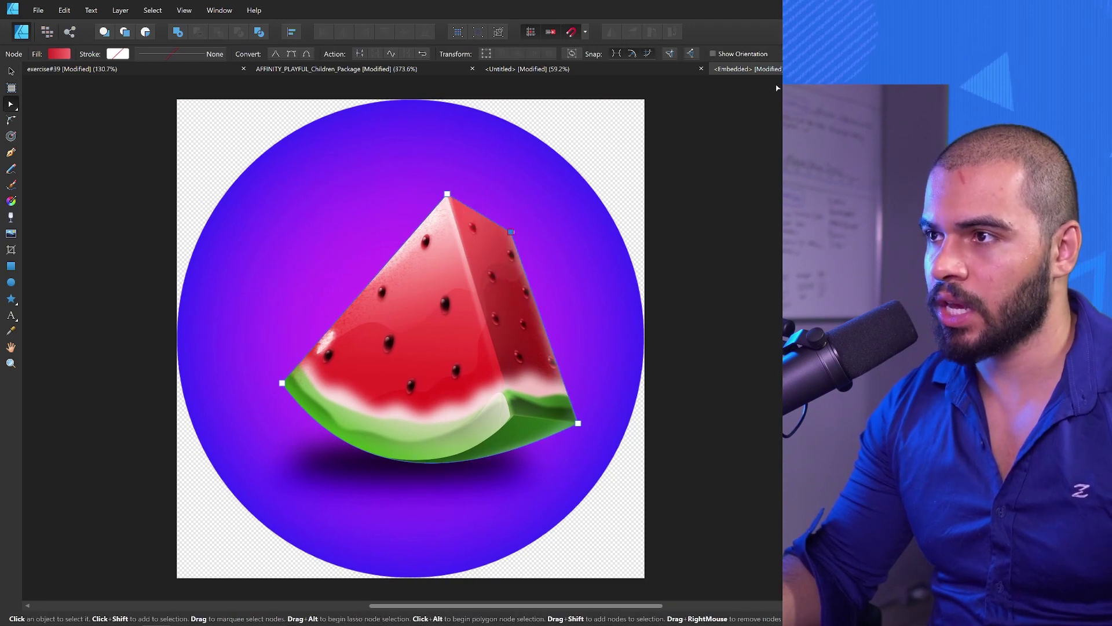
mouse_move(511, 232)
mouse_down()
mouse_move(503, 241)
mouse_move(502, 219)
mouse_up()
key(Escape)
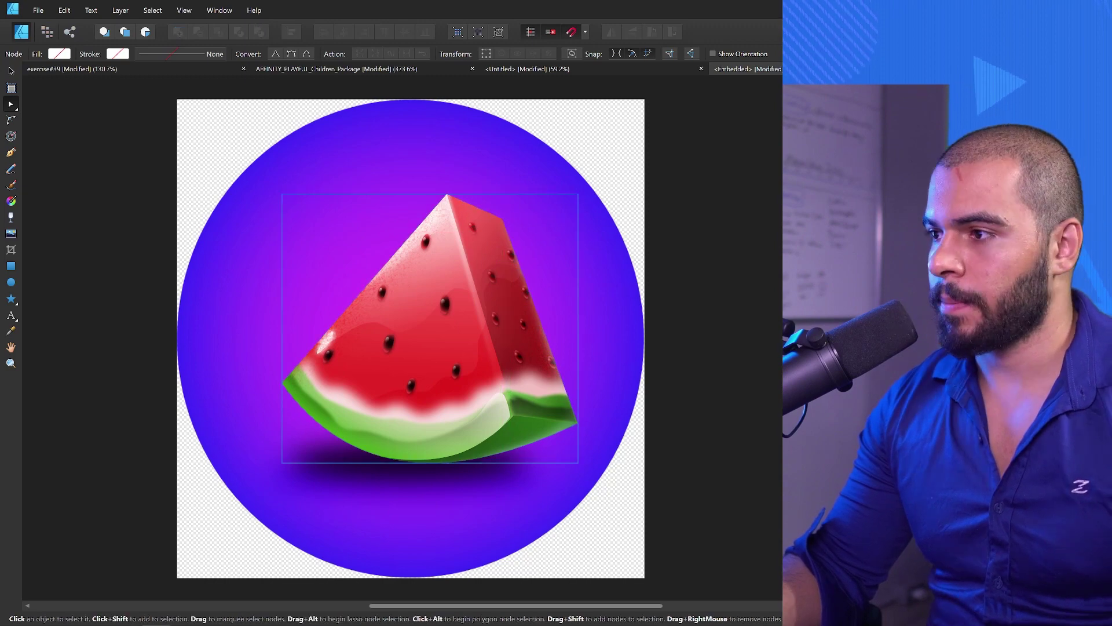
Step: Reselect the watermelon curve to show its nodes and compare it with the imported PSD in Illustrator, returning to Affinity Designer
click(430, 328)
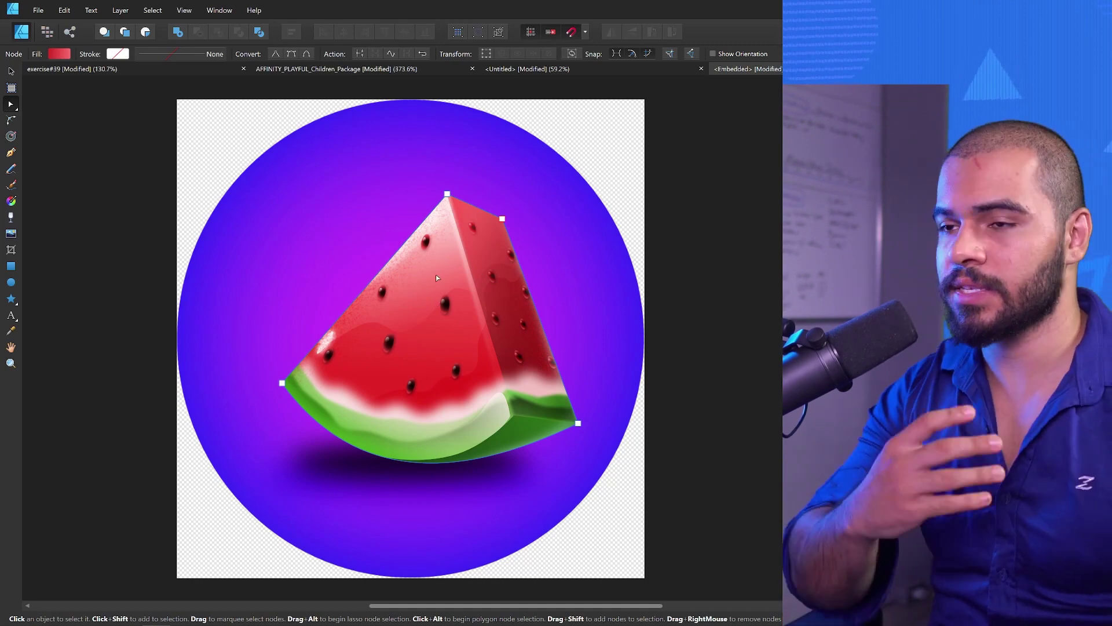
key(alt+Tab)
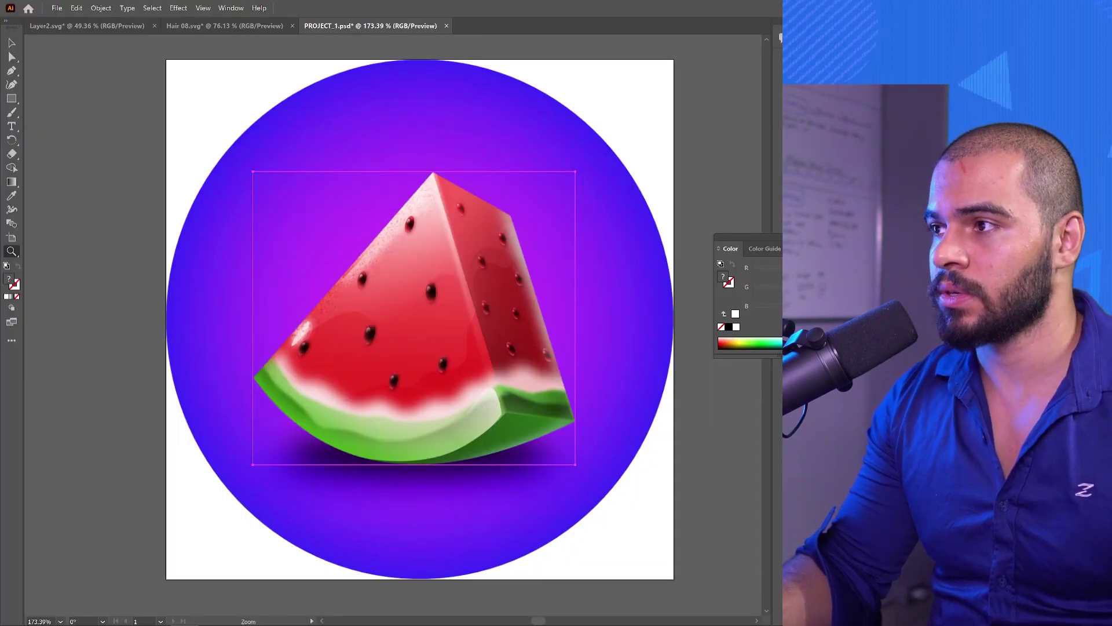
key(alt+Tab)
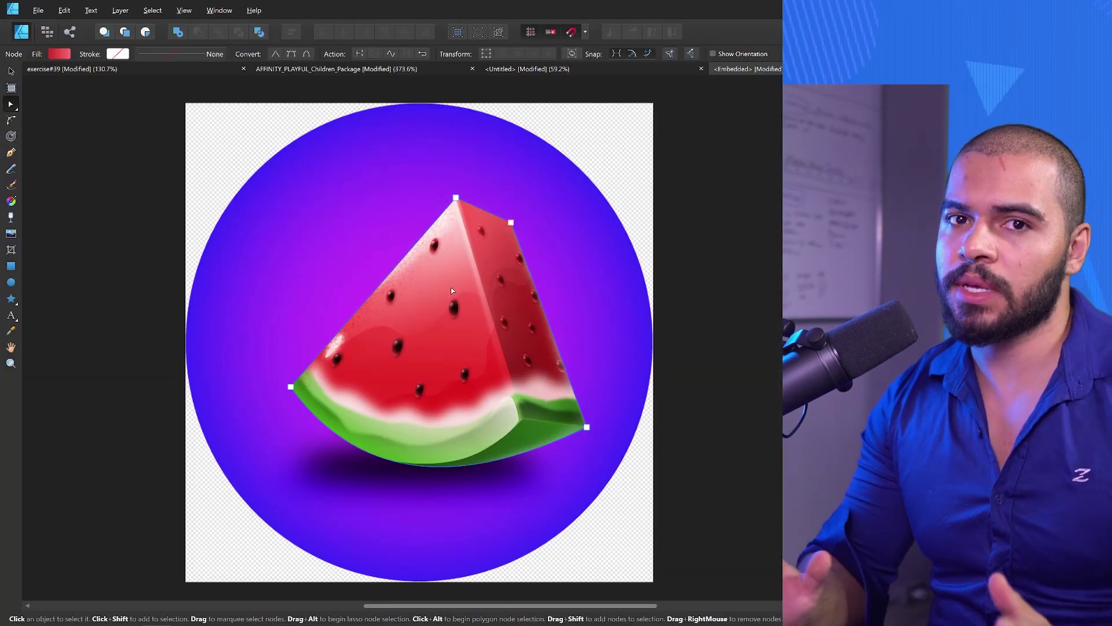